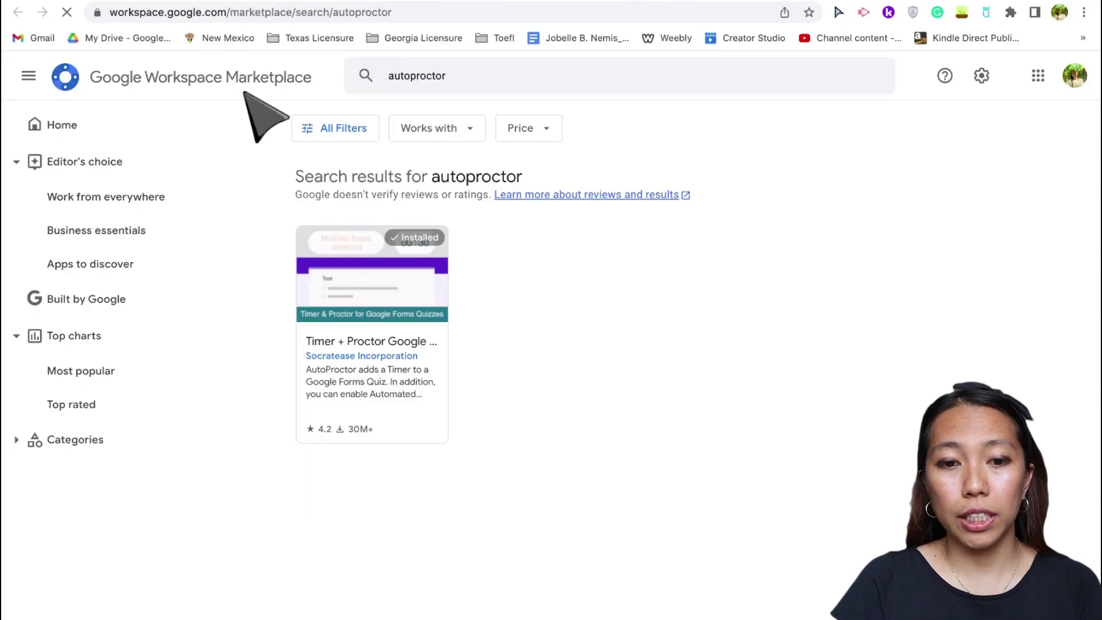
Step: Open the Timer + Proctor AutoProctor add-on's Marketplace page and confirm it is installed
click(482, 78)
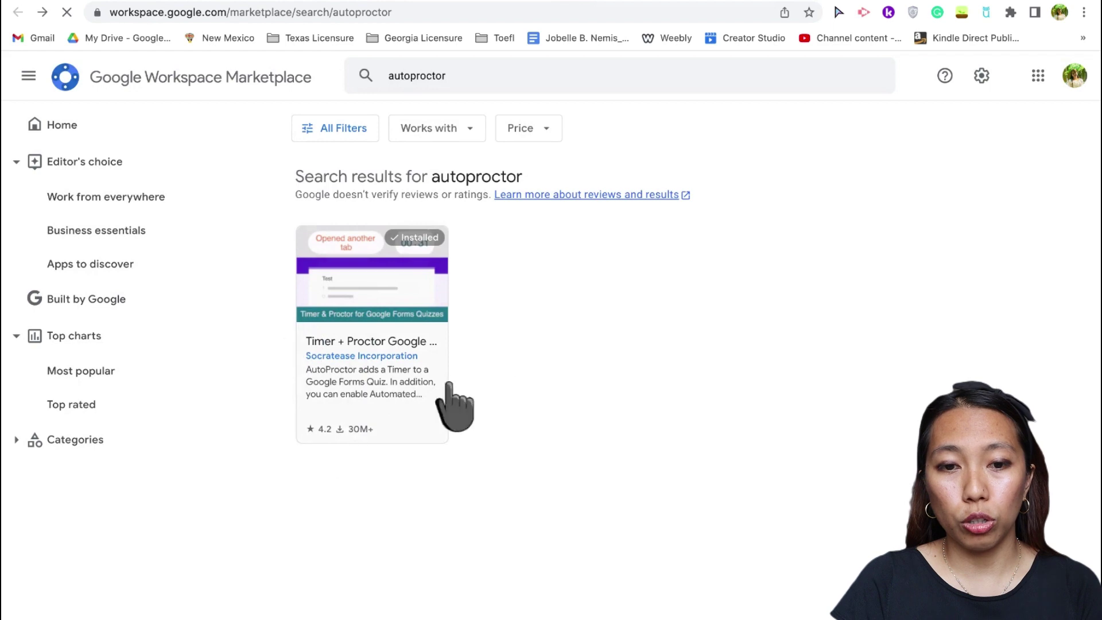
click(403, 274)
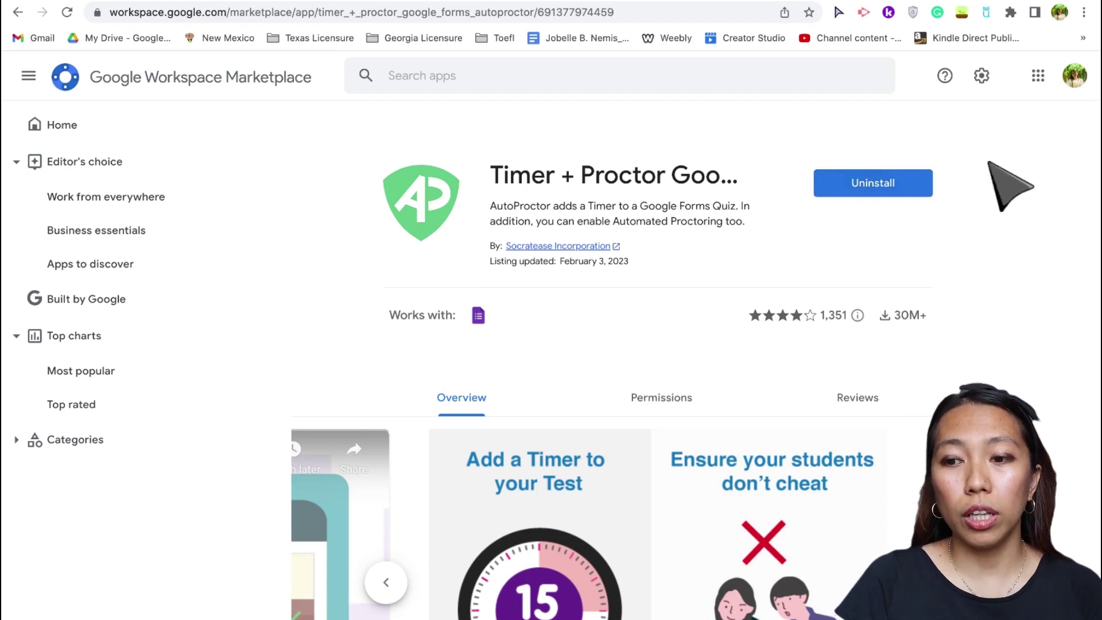
Step: Create a new blank Untitled form in Google Forms from the Google apps grid
click(1038, 78)
scroll(977, 350, down, 10)
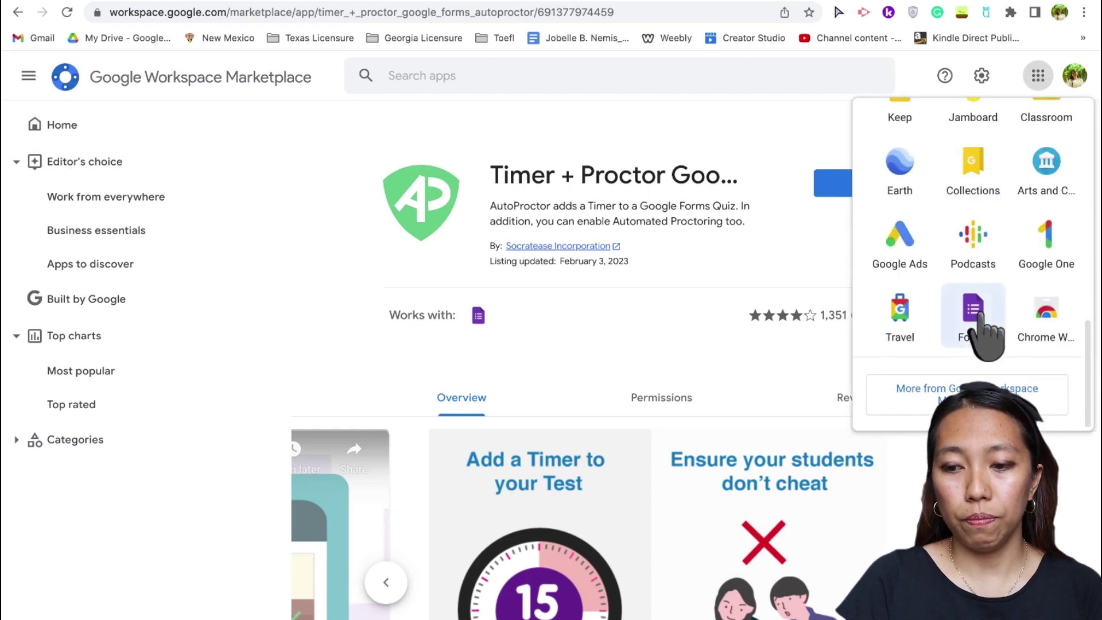
click(977, 314)
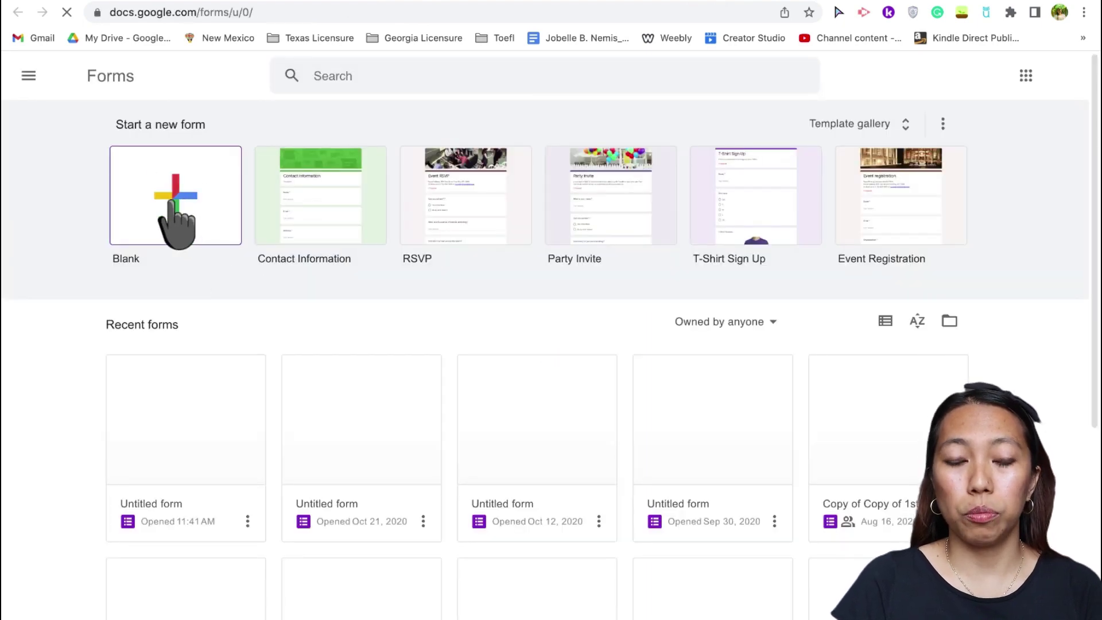
click(175, 212)
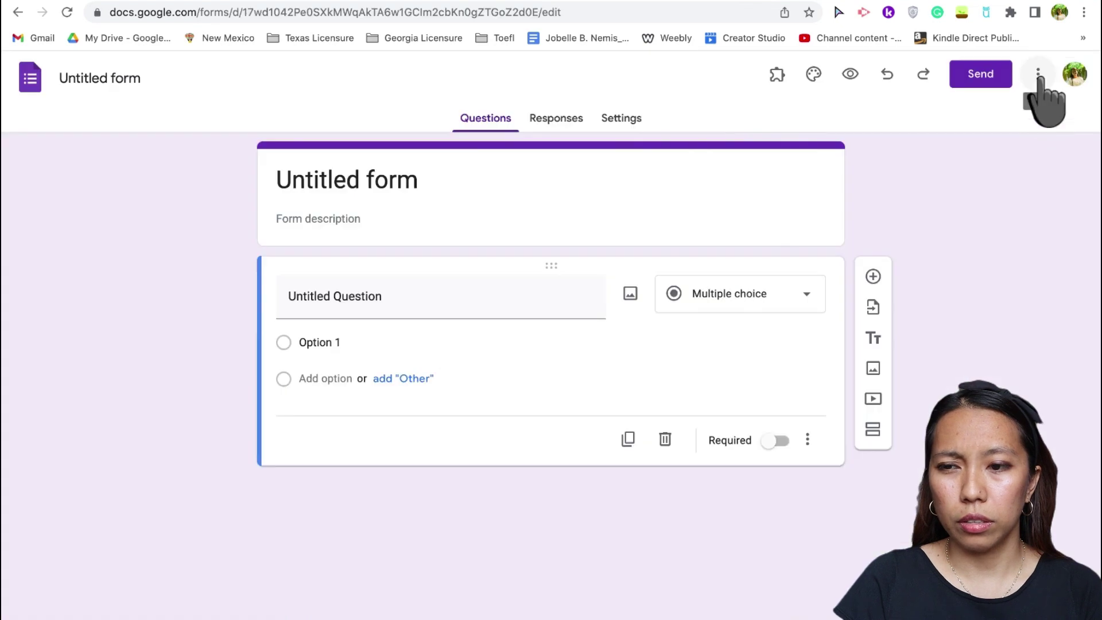
click(1037, 74)
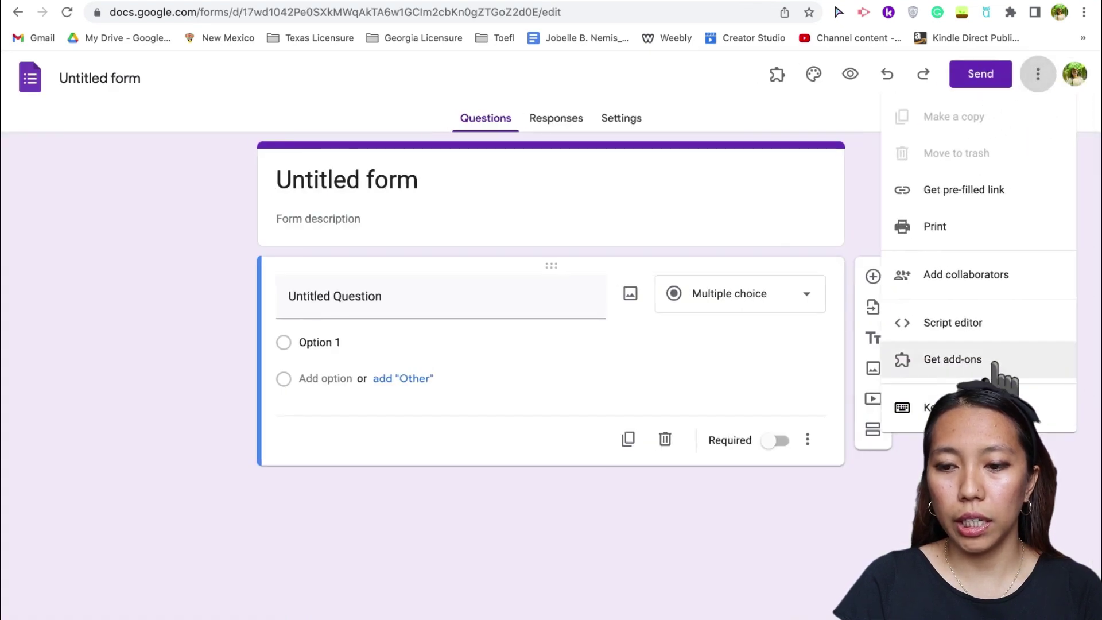
Step: Search the add-on Marketplace for AutoProctor, retyping the misspelled query as 'autorproctor'
click(952, 360)
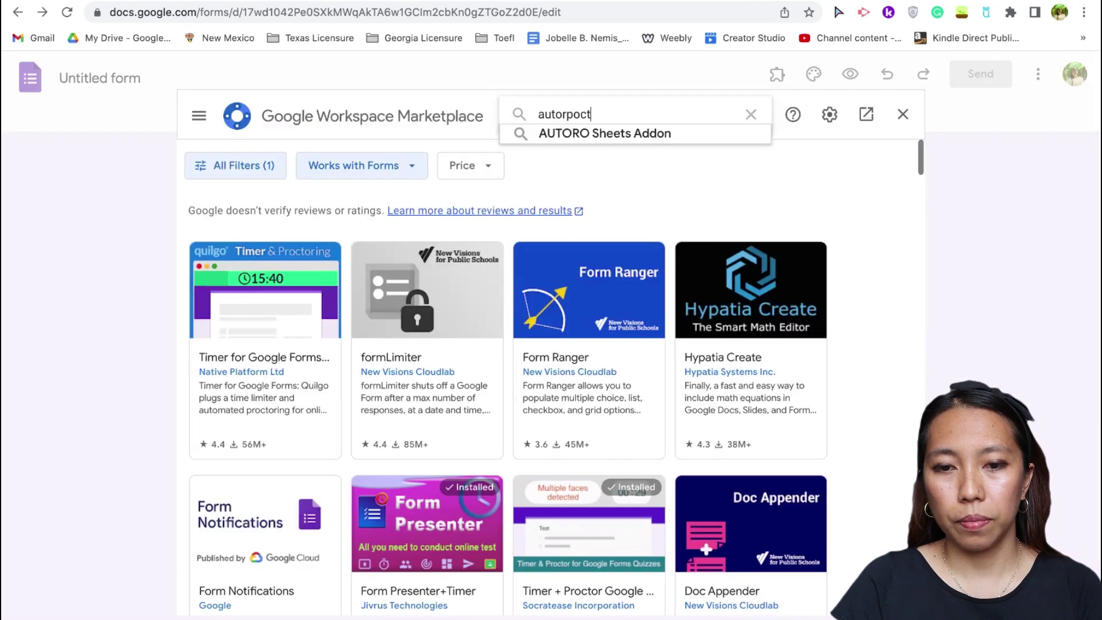
text(or)
key(Return)
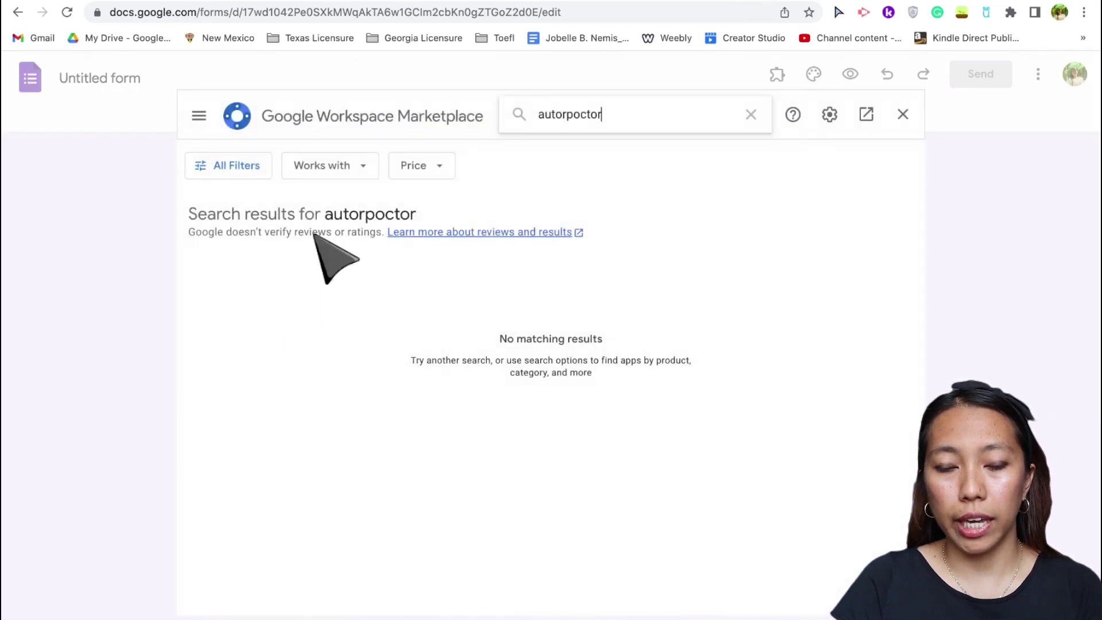
double_click(607, 116)
text(a)
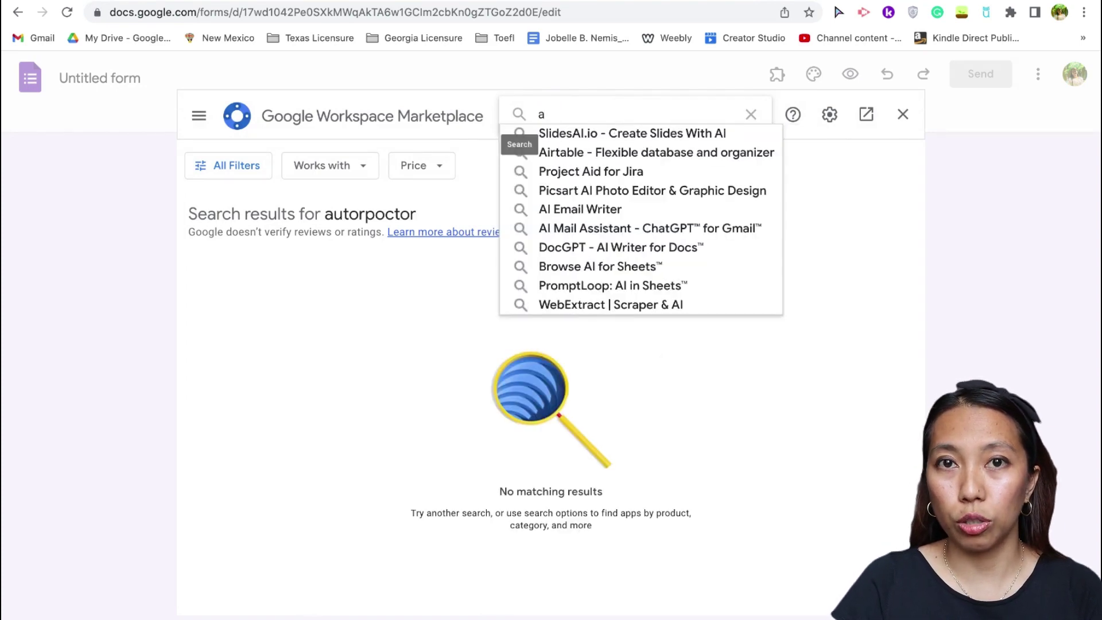
text(utorproctor)
key(Return)
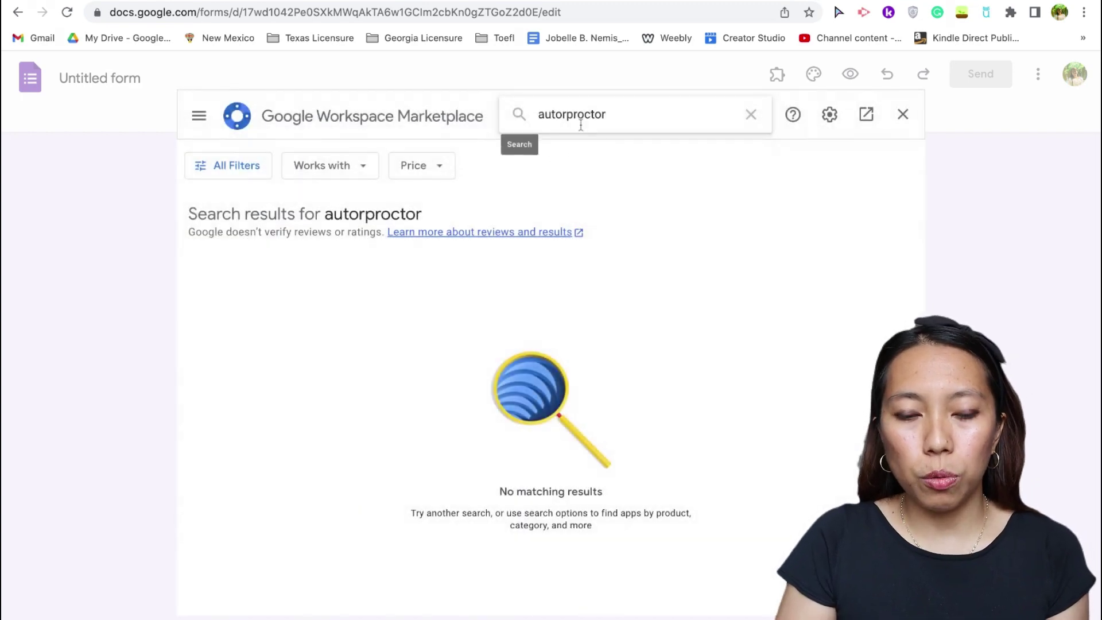
key(BackSpace)
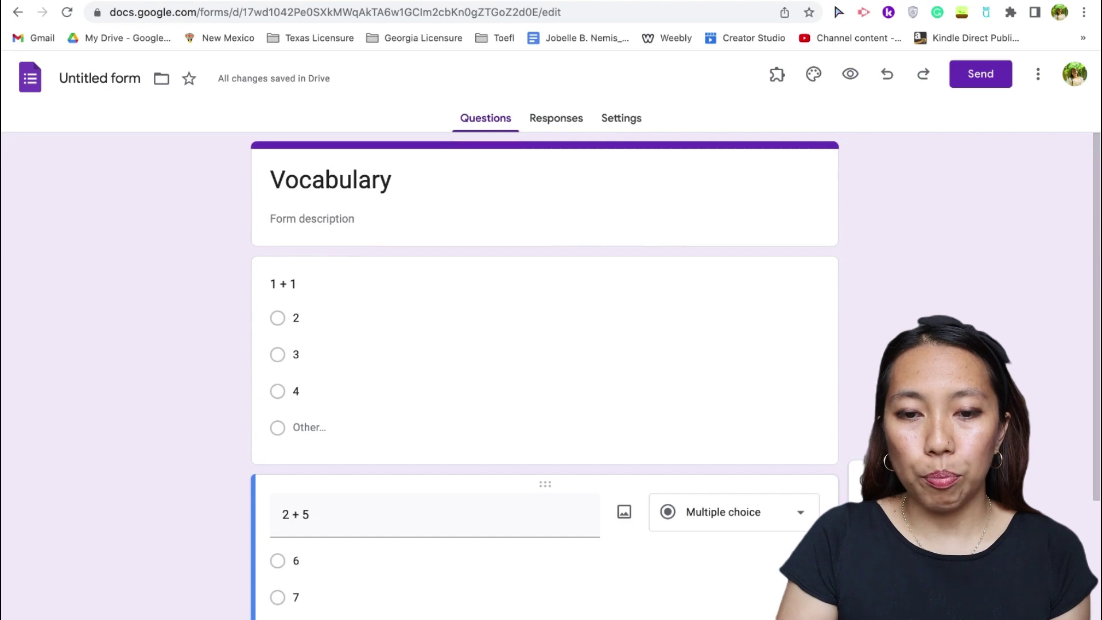
Step: Turn on 'Make this a quiz' in Settings, then select the 1 + 1 question
click(625, 120)
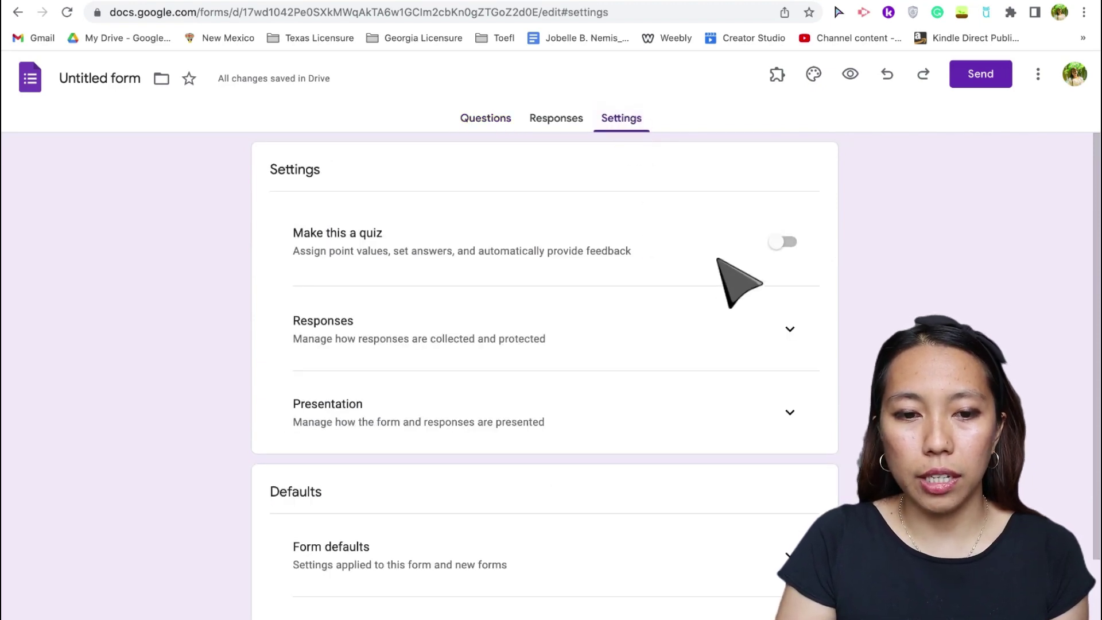
click(780, 242)
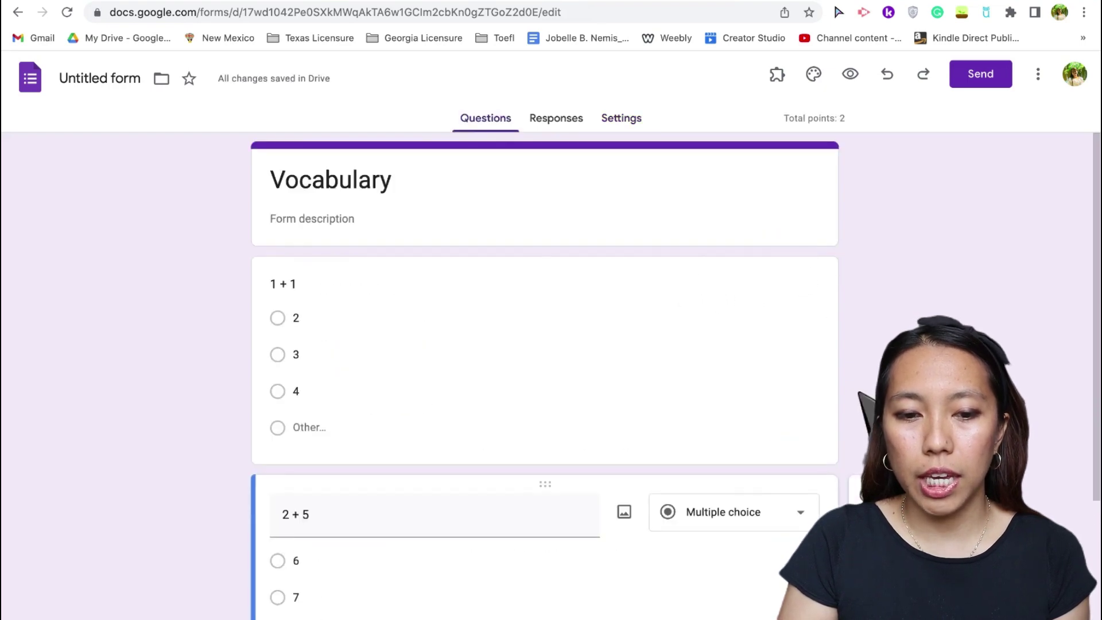
scroll(858, 393, down, 3)
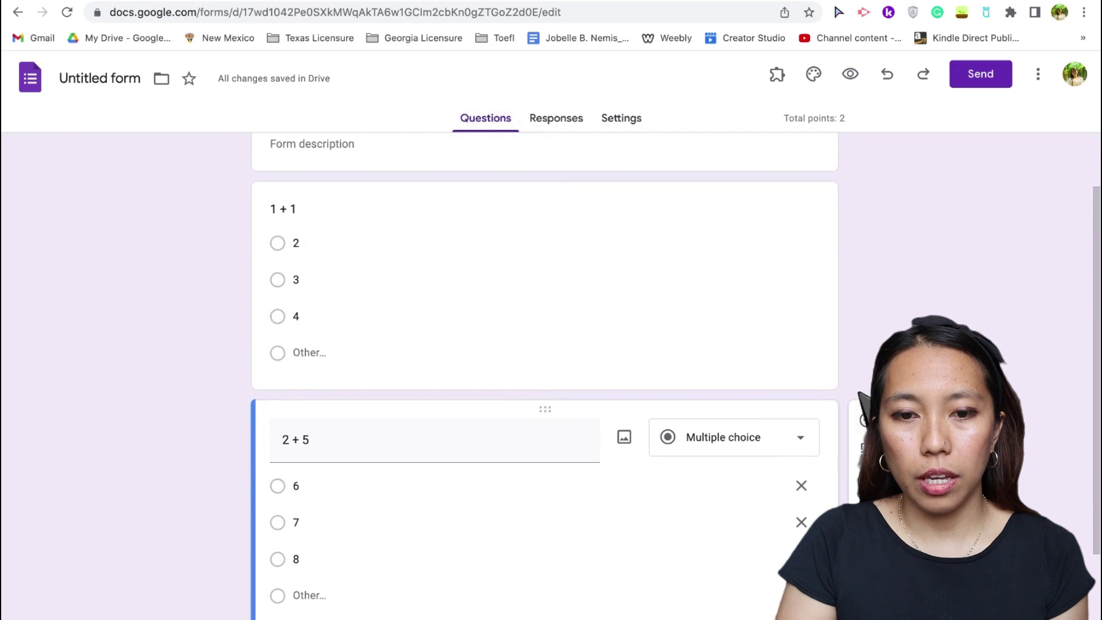
scroll(369, 357, up, 2)
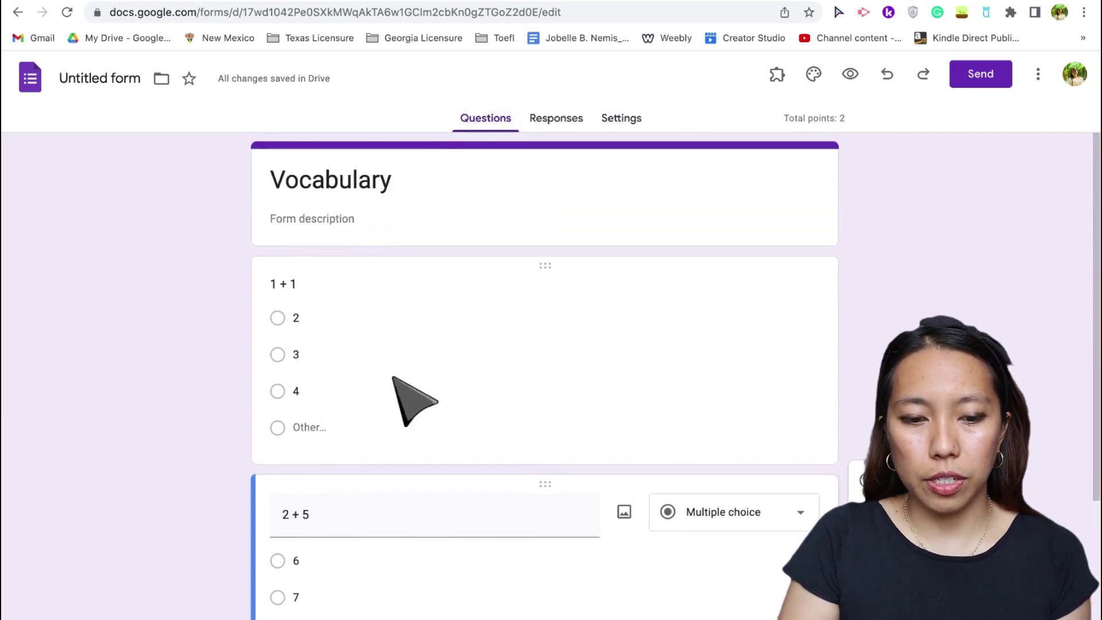
click(435, 402)
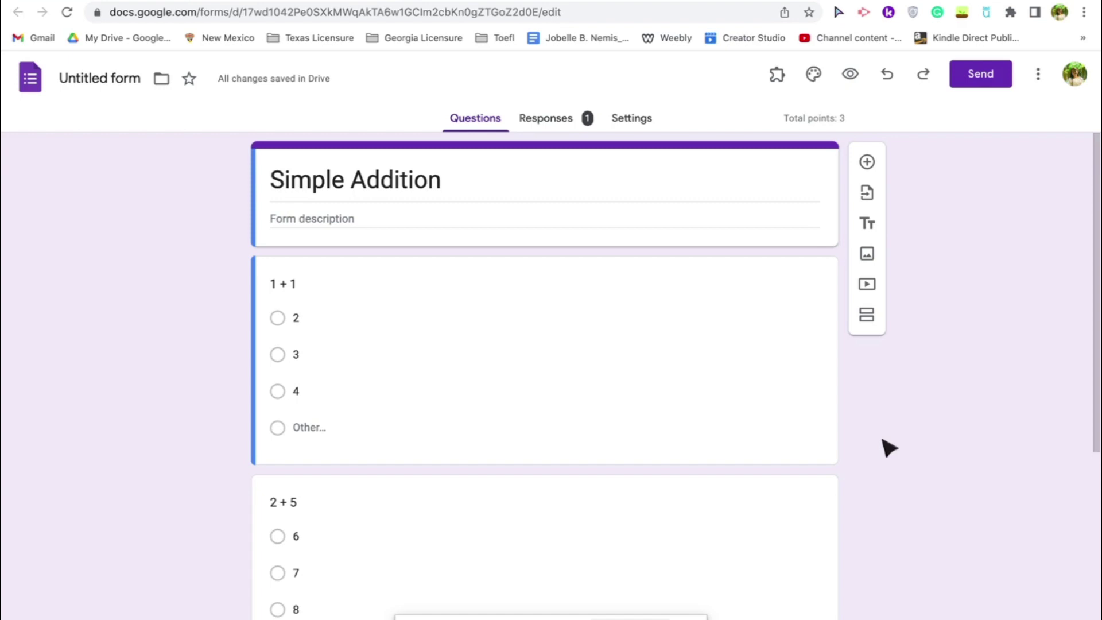
Step: Launch the Timer + Proctor AutoProctor add-on and review its Main tab settings
click(778, 76)
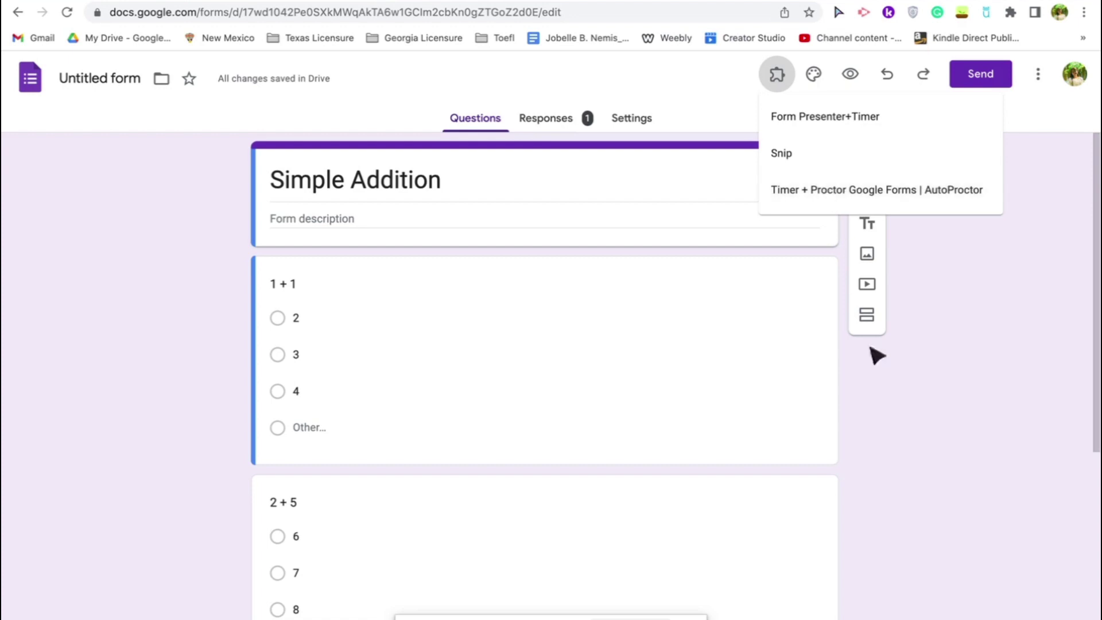
click(811, 191)
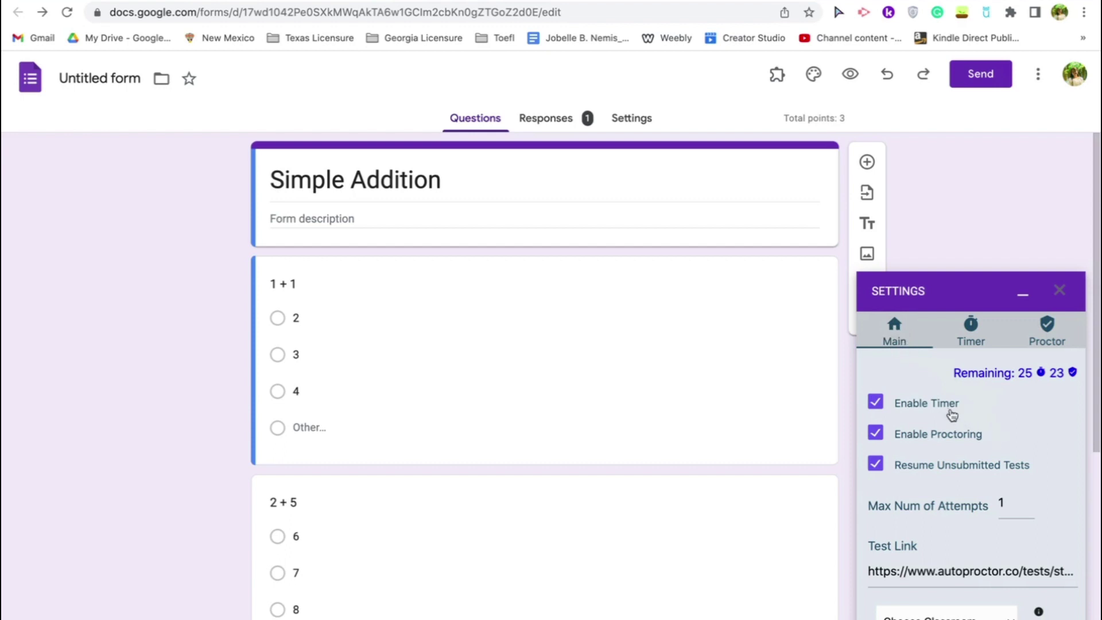
scroll(953, 414, down, 1)
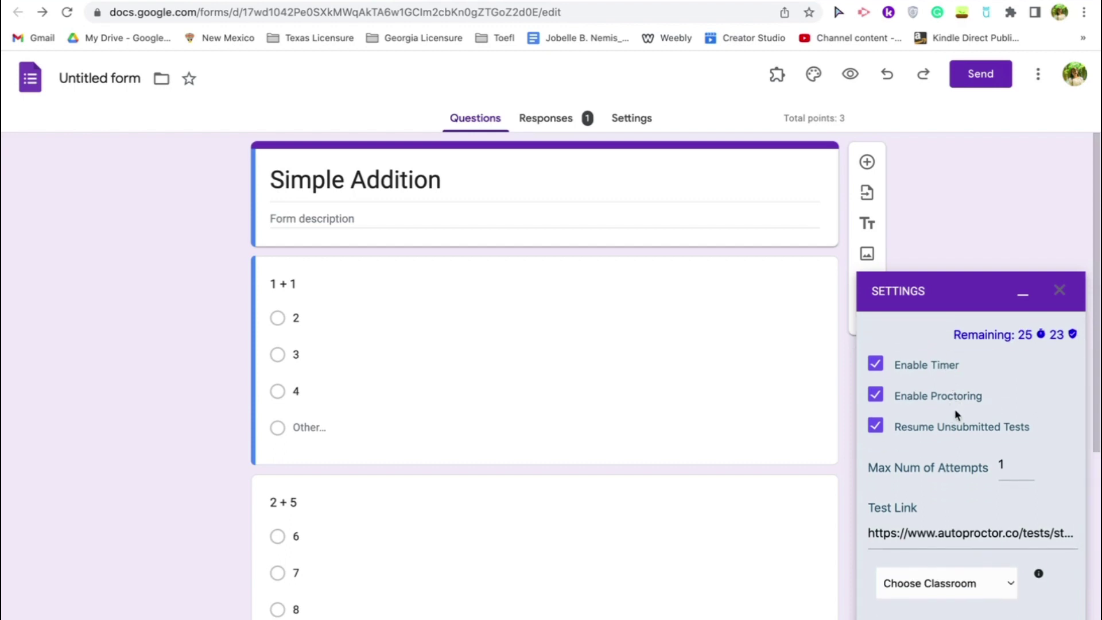
scroll(963, 451, down, 1)
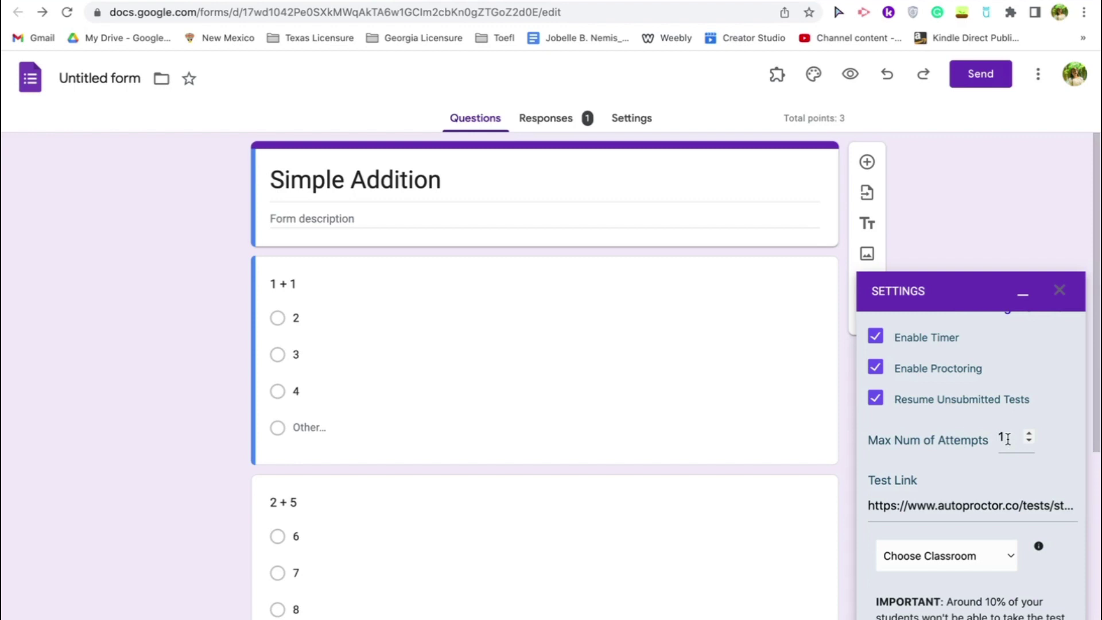
scroll(1008, 439, down, 2)
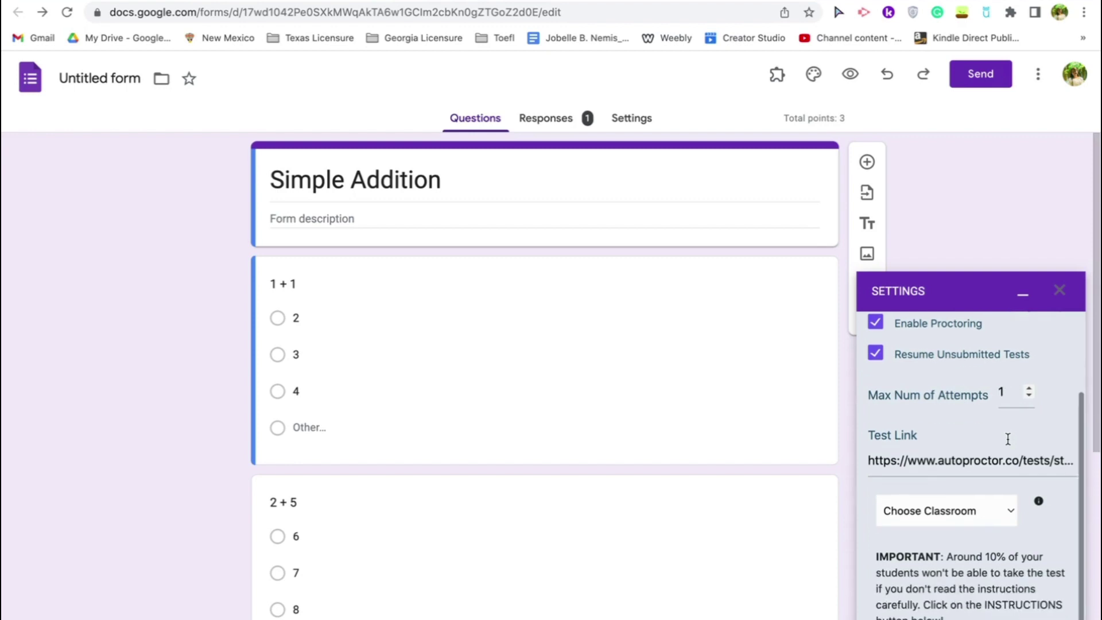
scroll(1008, 439, down, 1)
scroll(1008, 439, up, 5)
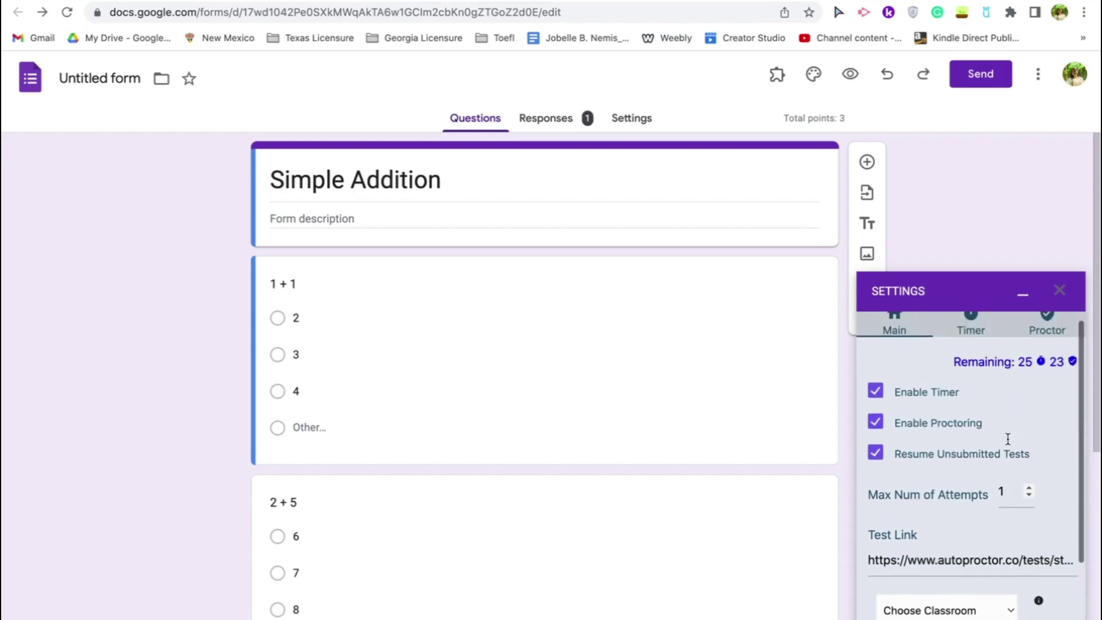
Step: Set the AutoProctor Timer tab's Duration (minutes) to 30
click(971, 331)
scroll(997, 442, down, 1)
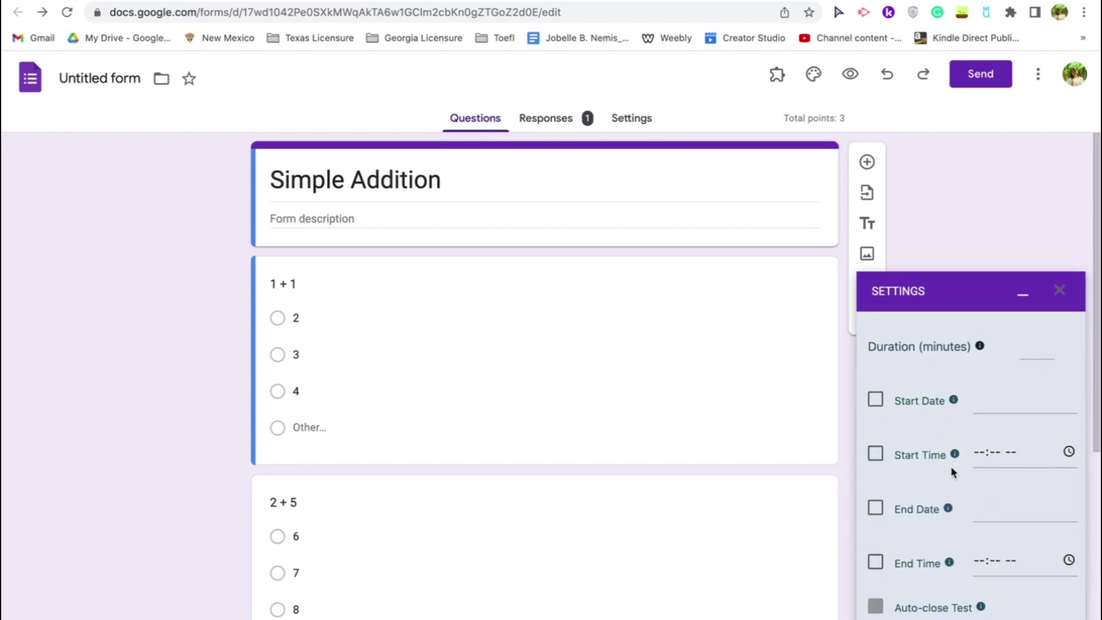
scroll(950, 474, down, 1)
scroll(959, 480, up, 2)
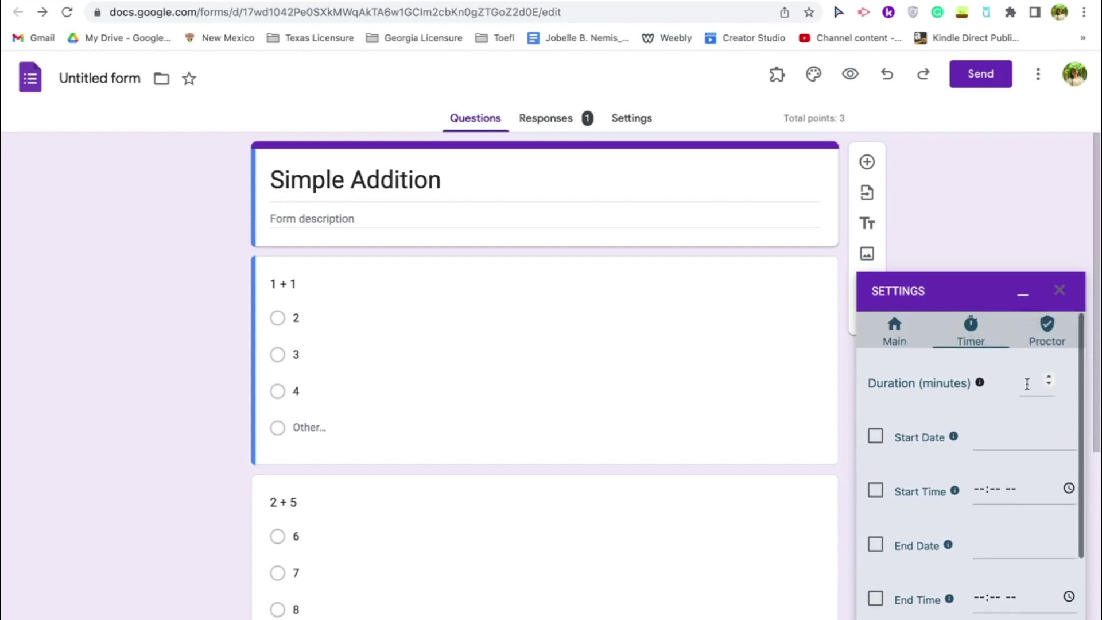
click(1026, 383)
text(30)
scroll(1014, 487, down, 3)
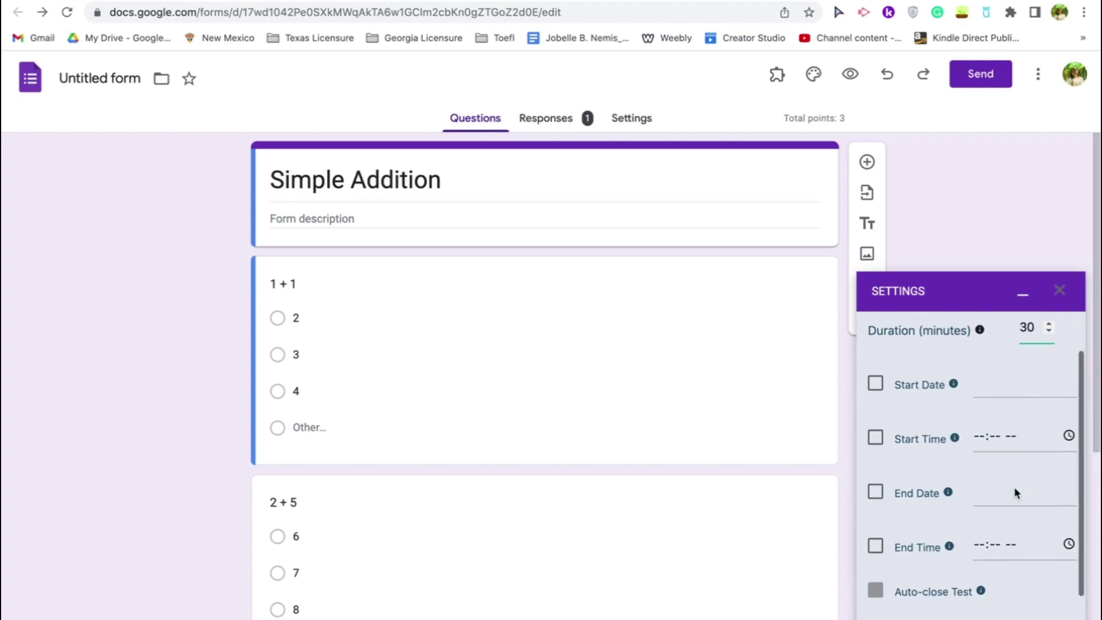
scroll(1014, 486, up, 3)
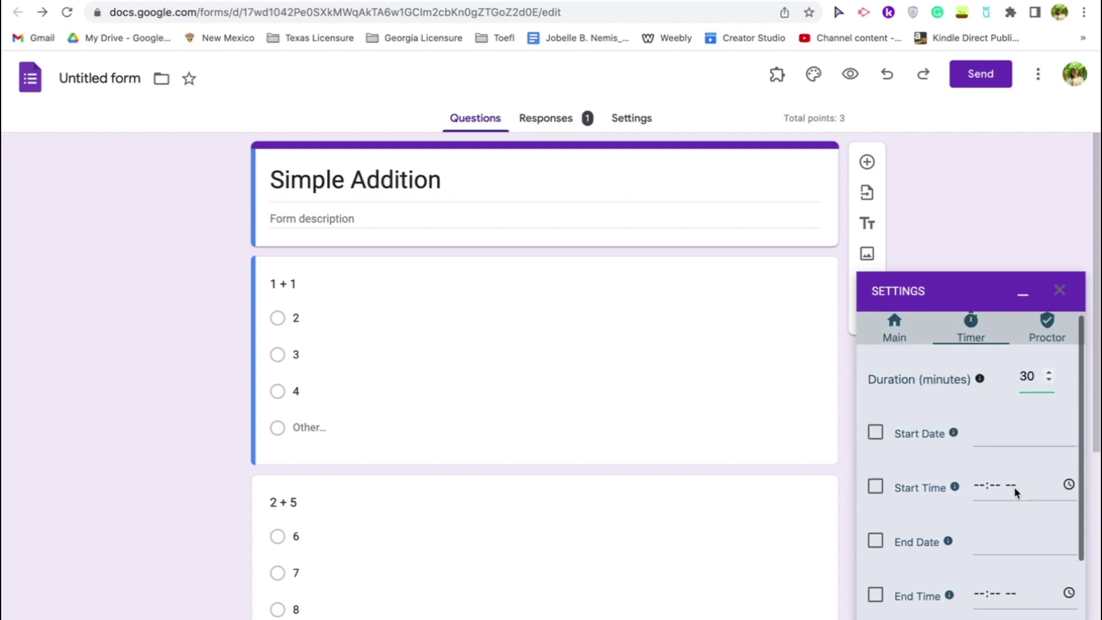
Step: Review the Proctor tab's tracking and communication checks and save them with UPDATE SETTINGS
click(1050, 333)
scroll(1025, 463, down, 2)
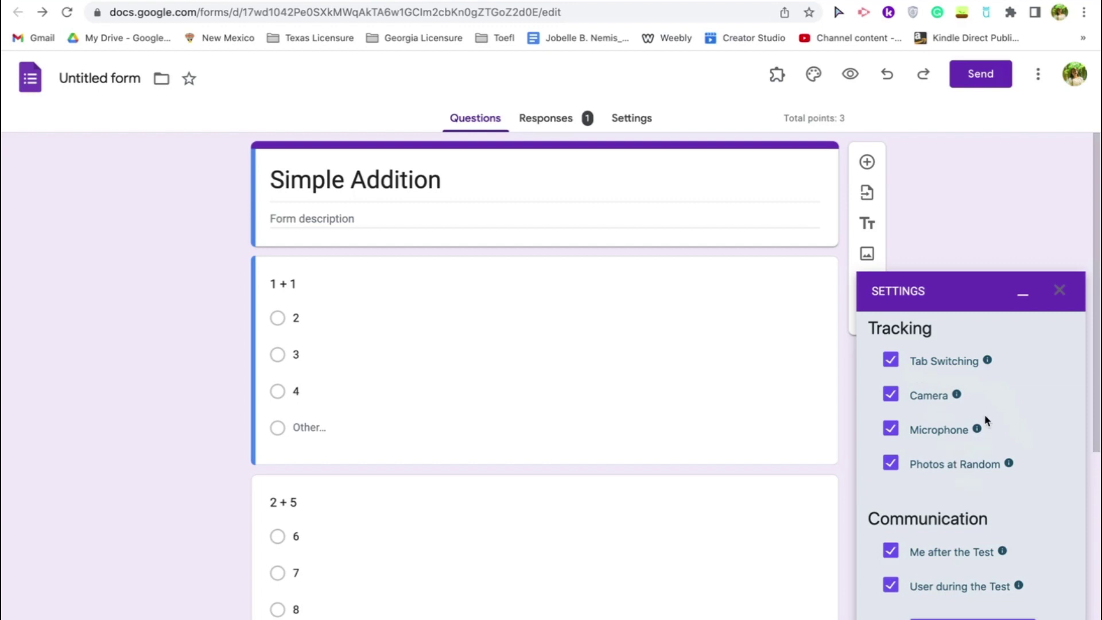
mouse_move(988, 363)
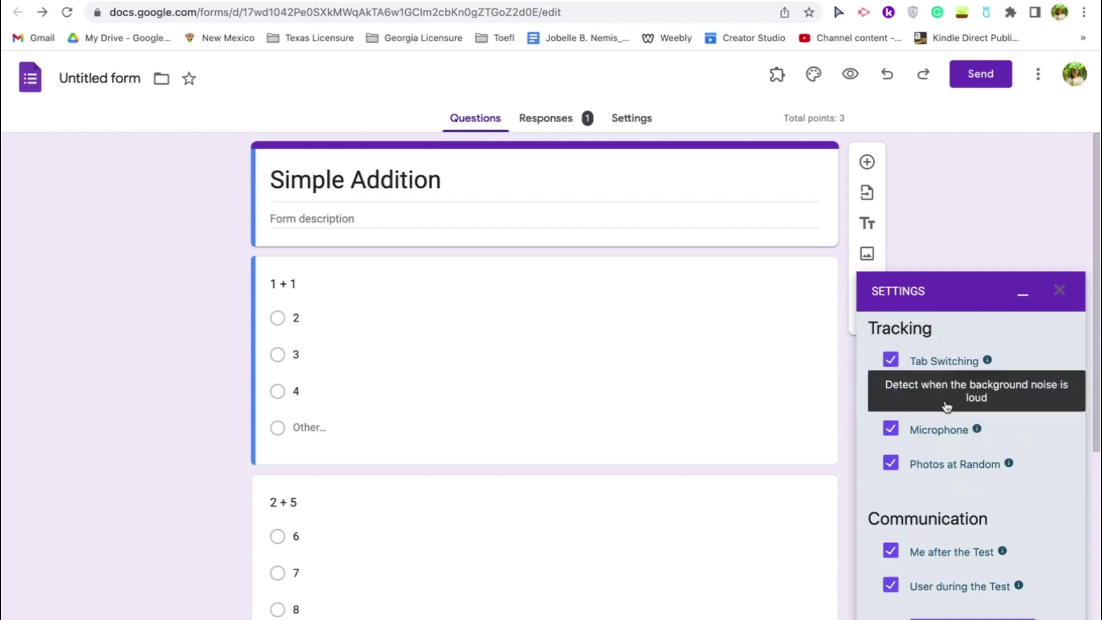
mouse_move(956, 396)
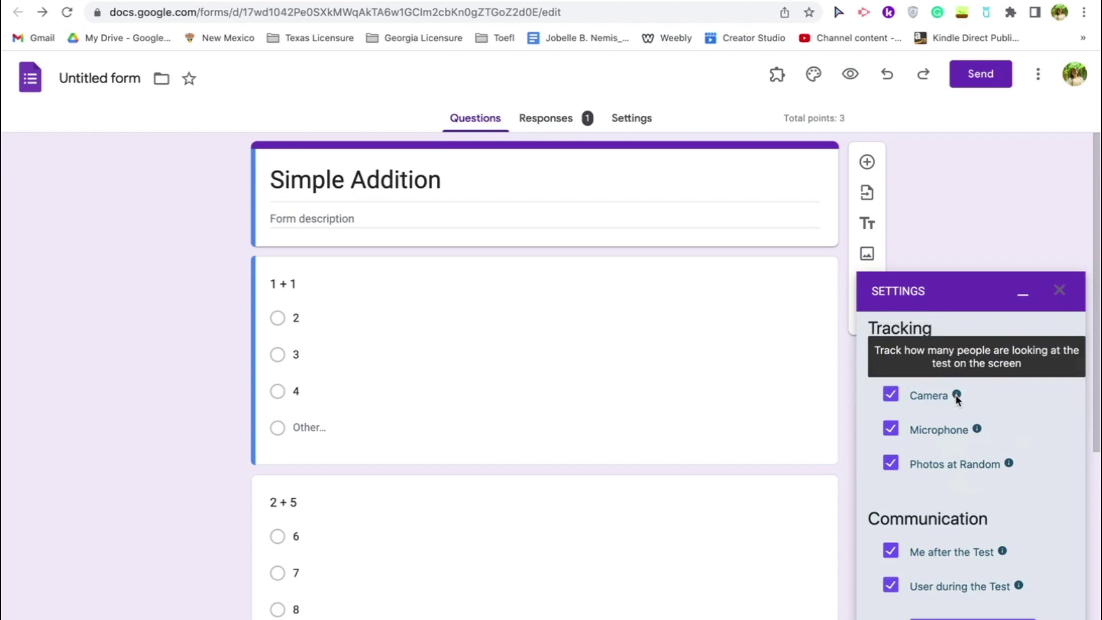
mouse_move(976, 432)
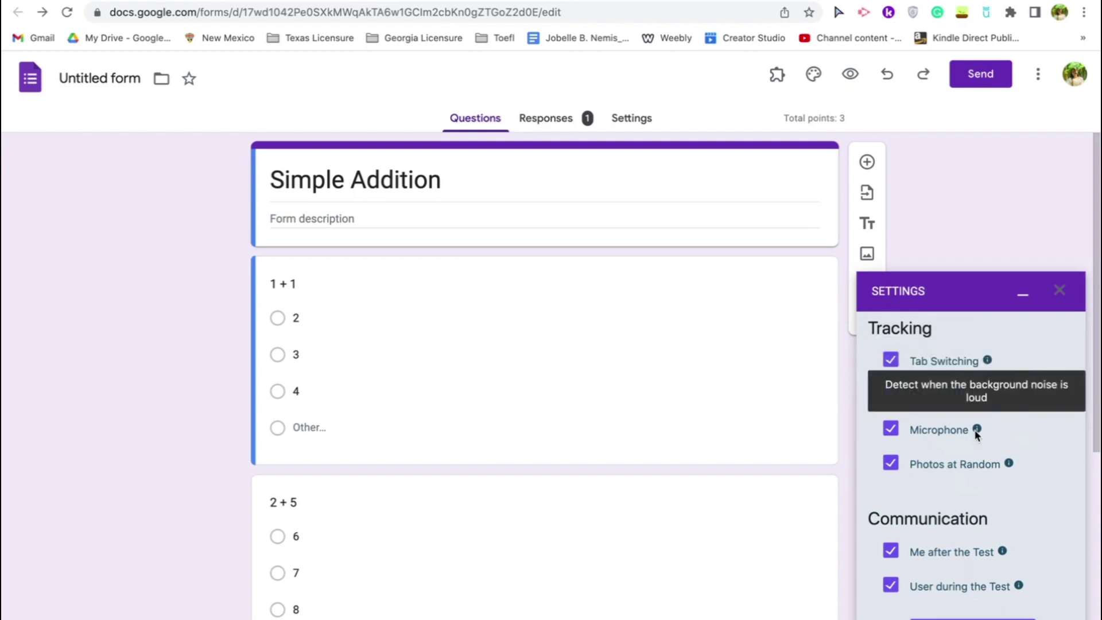
mouse_move(1008, 466)
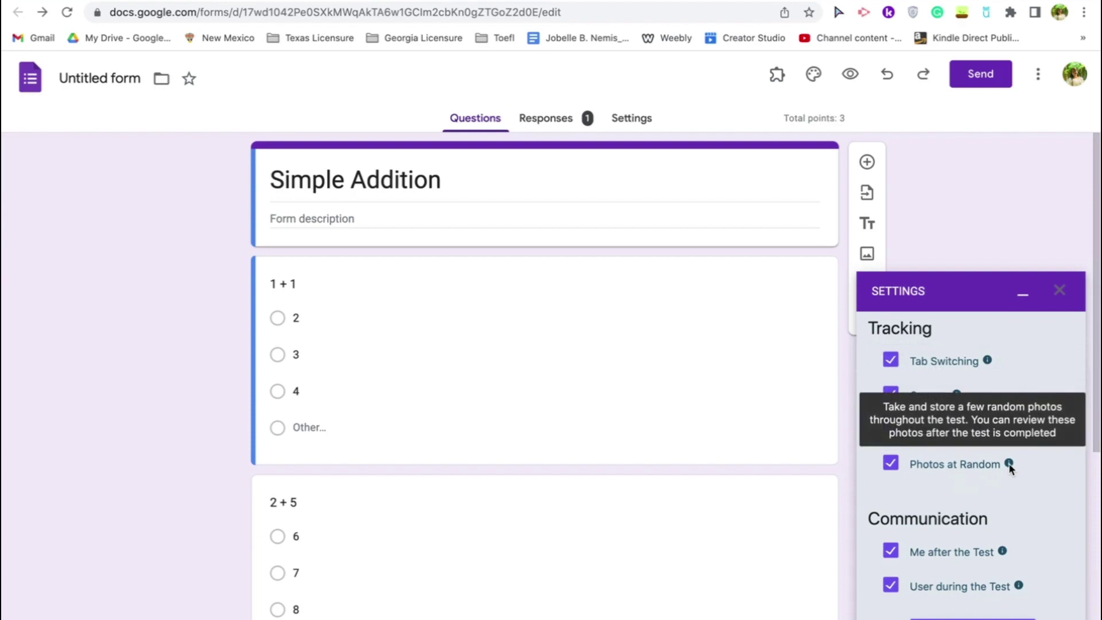
scroll(1008, 463, down, 1)
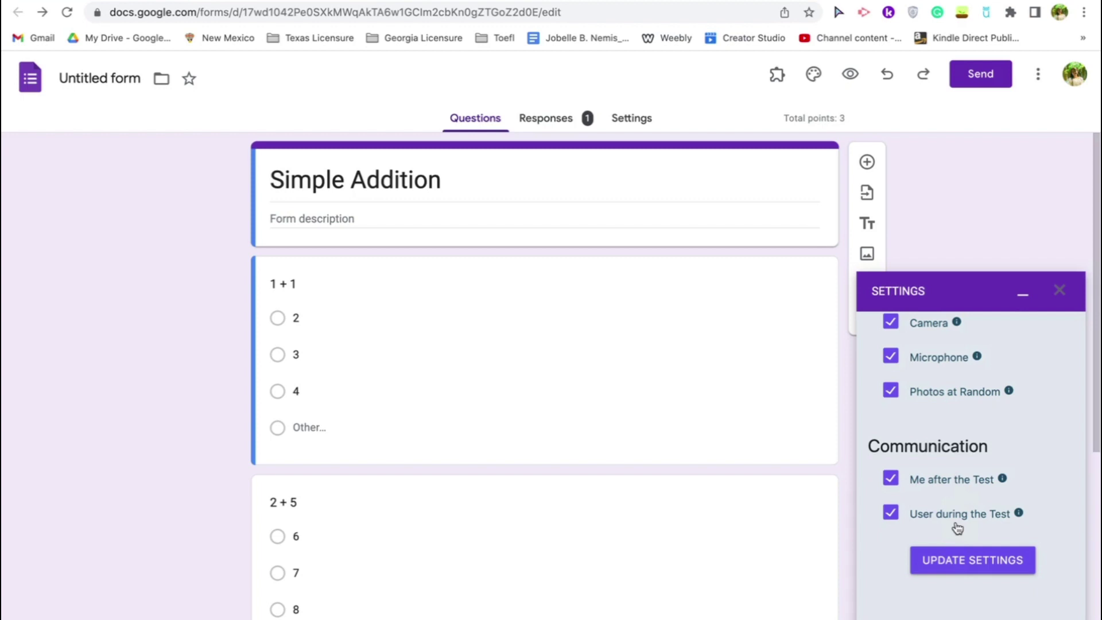
click(976, 566)
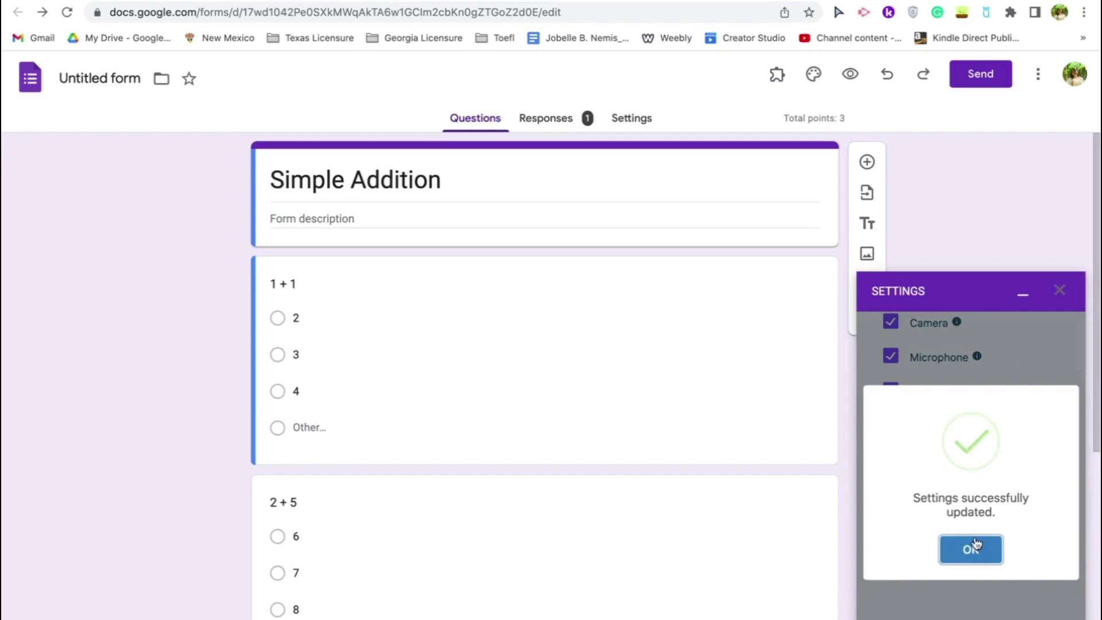
click(976, 546)
scroll(1055, 425, up, 2)
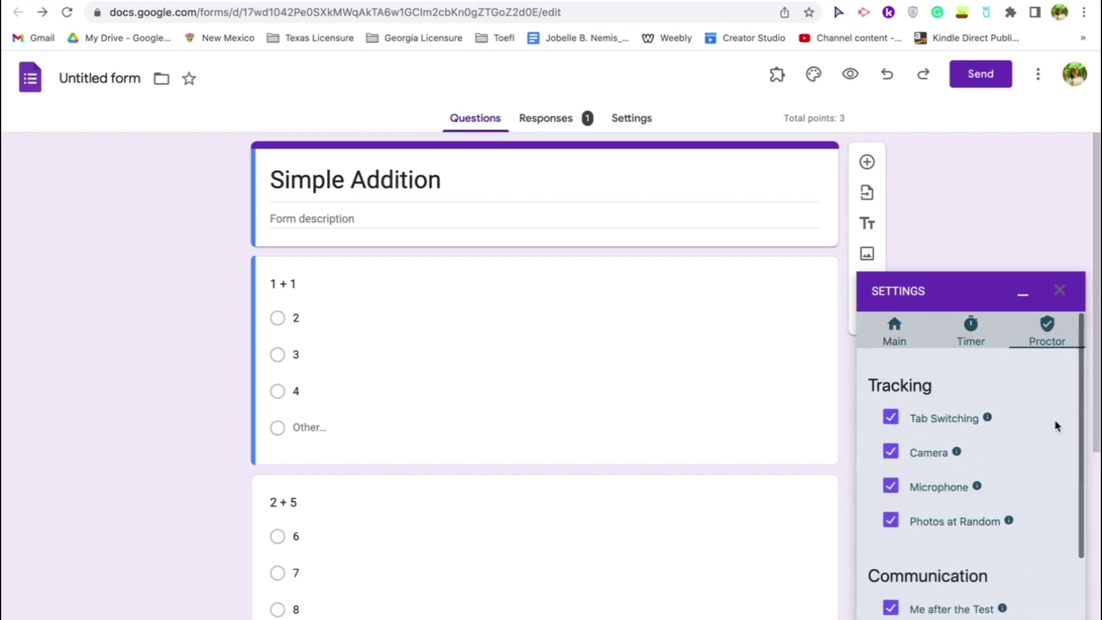
Step: Select the autoproctor.co Test Link on the AutoProctor Main tab
click(894, 336)
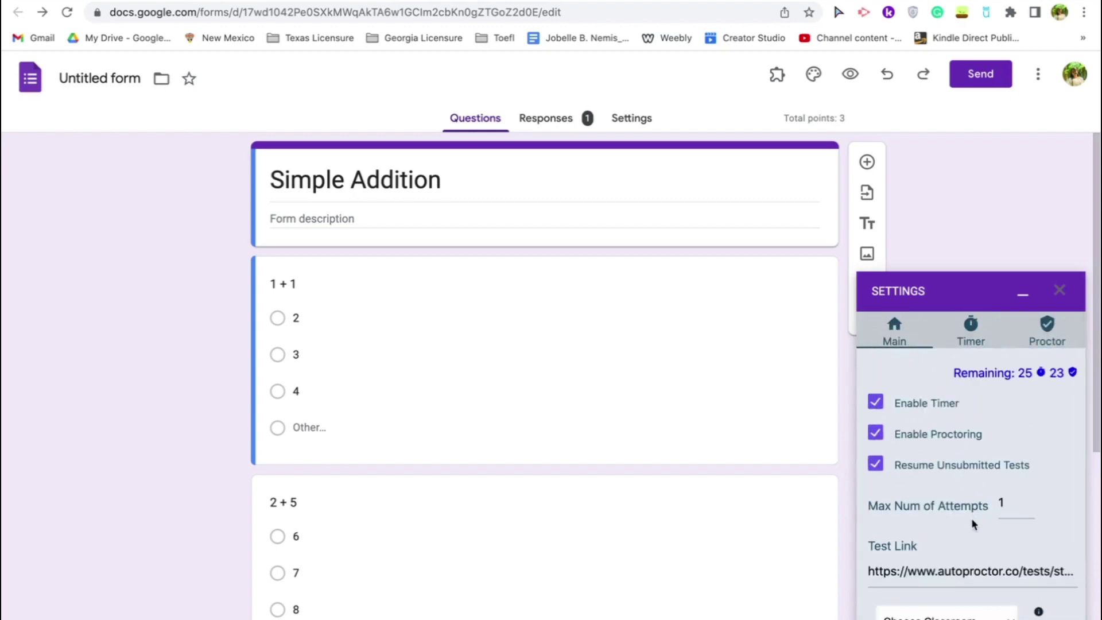
scroll(923, 471, down, 3)
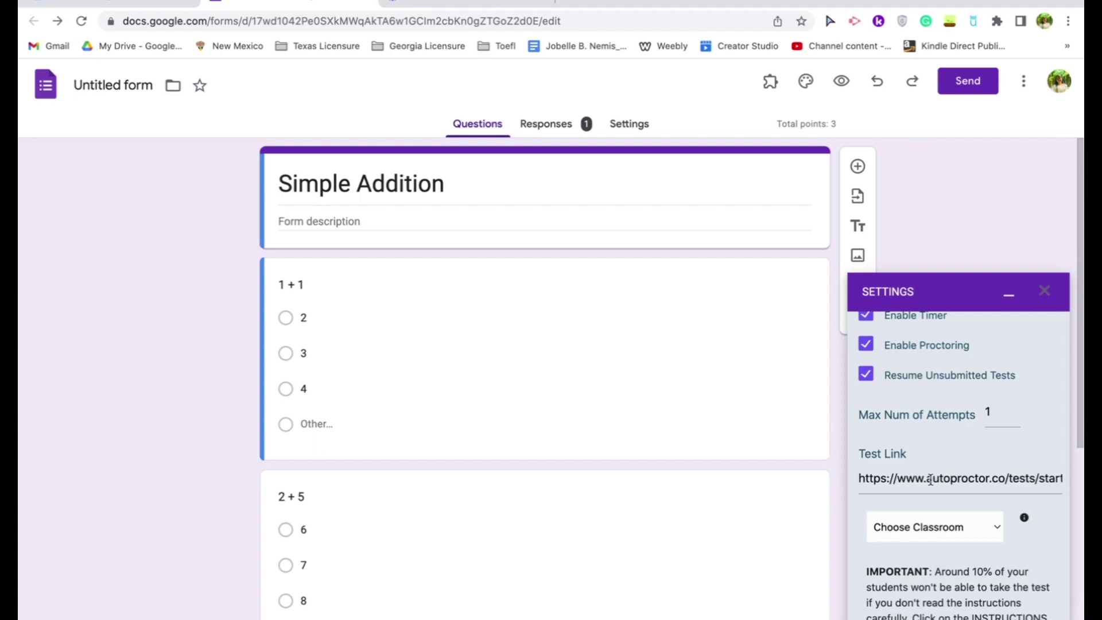
click(930, 479)
scroll(930, 479, down, 1)
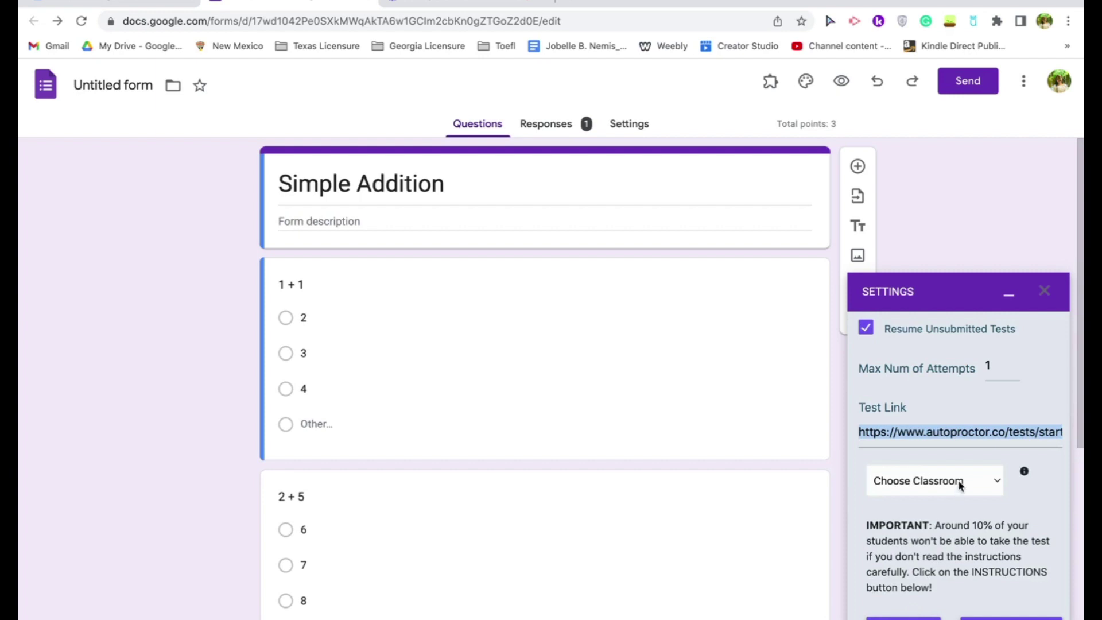
Step: Paste the test link into a new tab's address bar, then return to the form editor
click(578, 1)
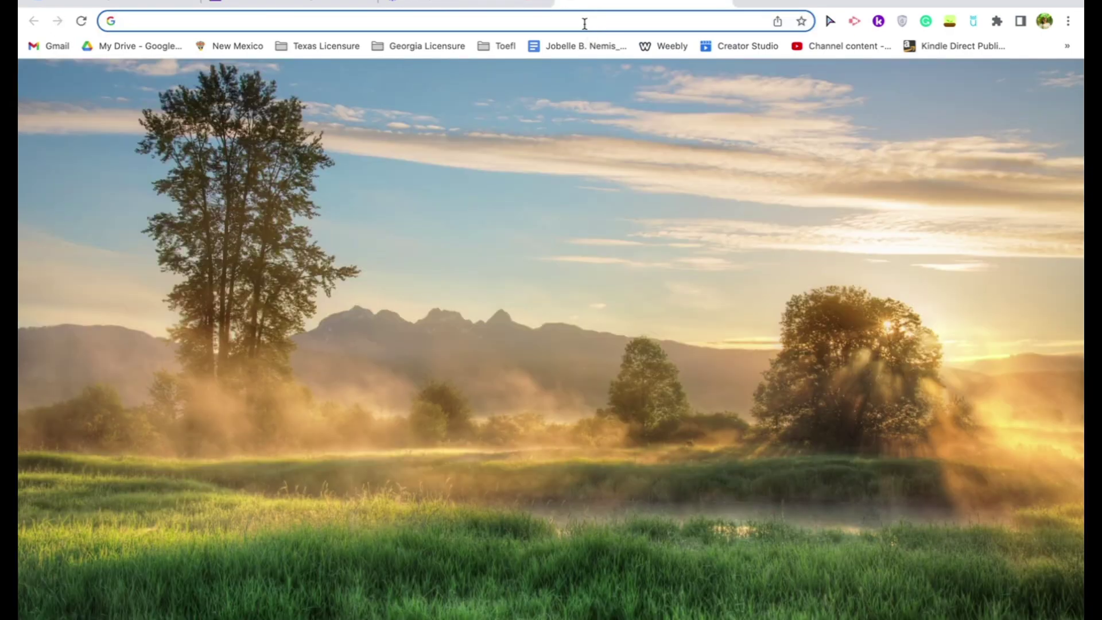
click(585, 22)
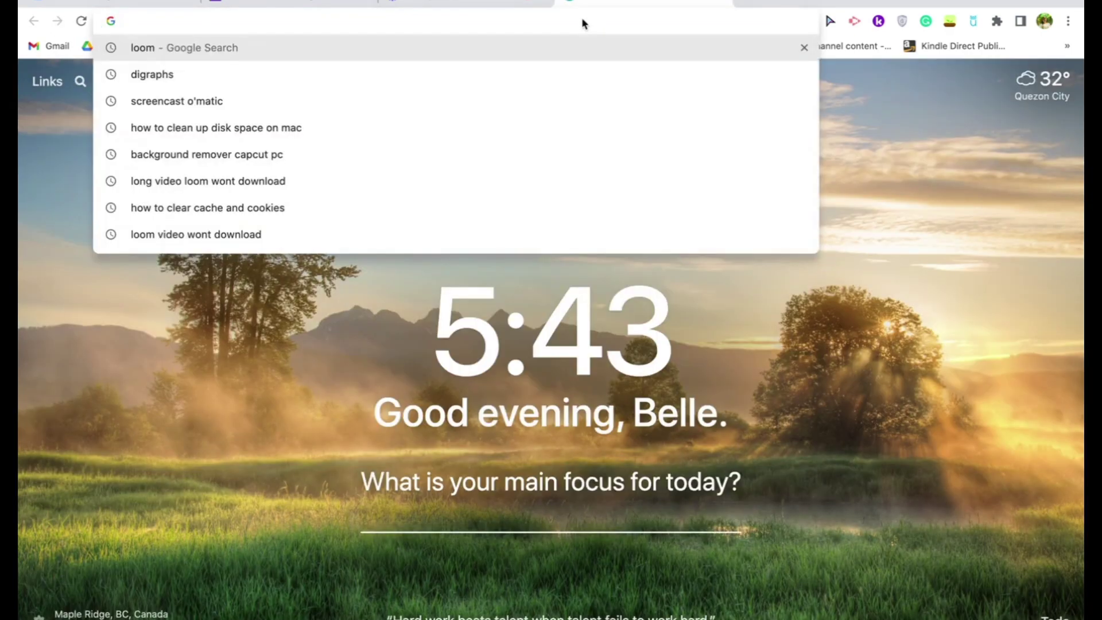
text(https://www.autoproctor.co/tests/start-test/5xVppr5l5U)
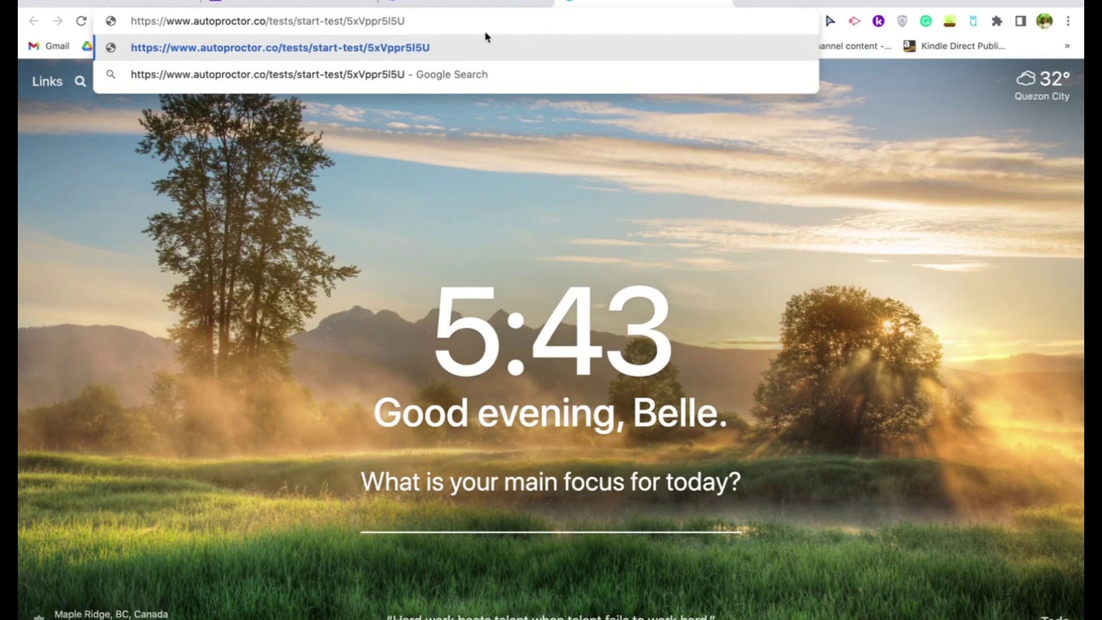
click(450, 2)
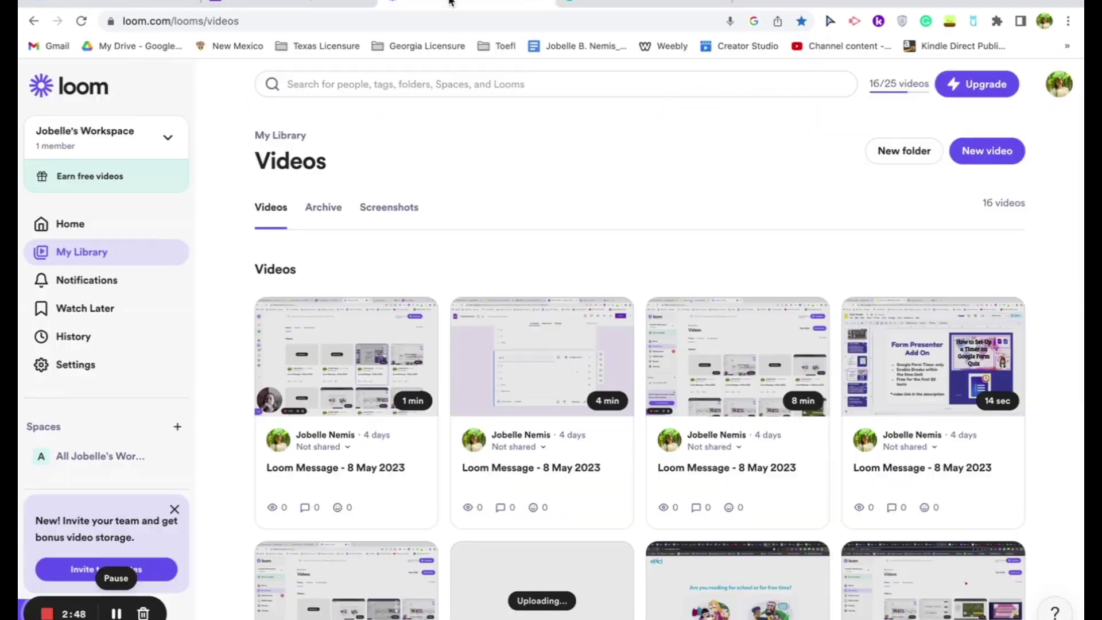
click(304, 3)
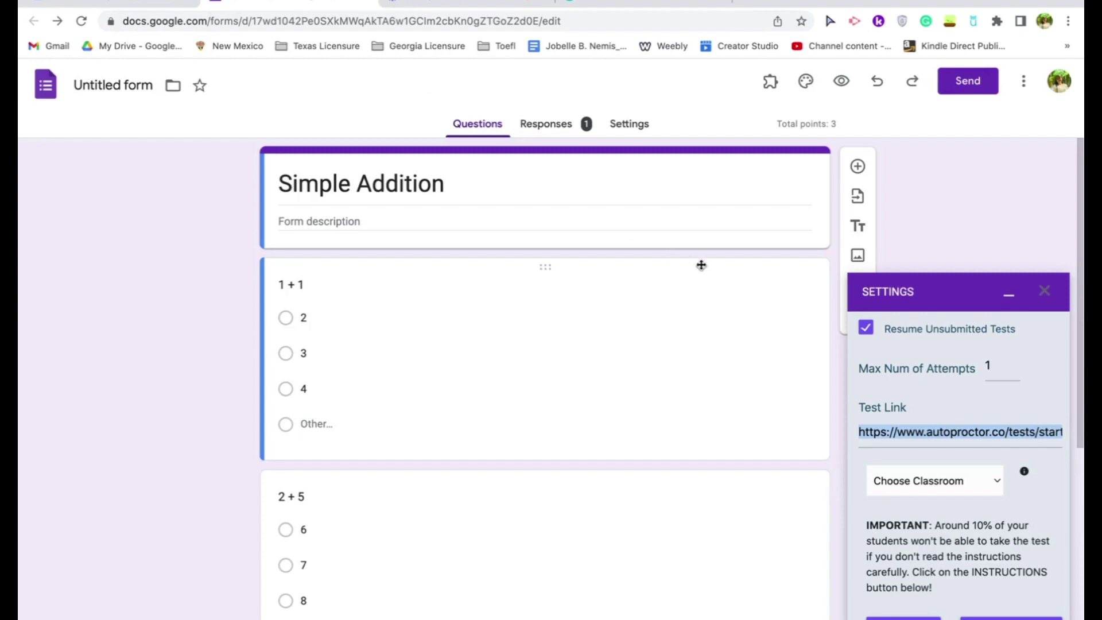
Step: Minimize the AutoProctor panel and copy the form's shareable link from the Send dialog
click(1010, 295)
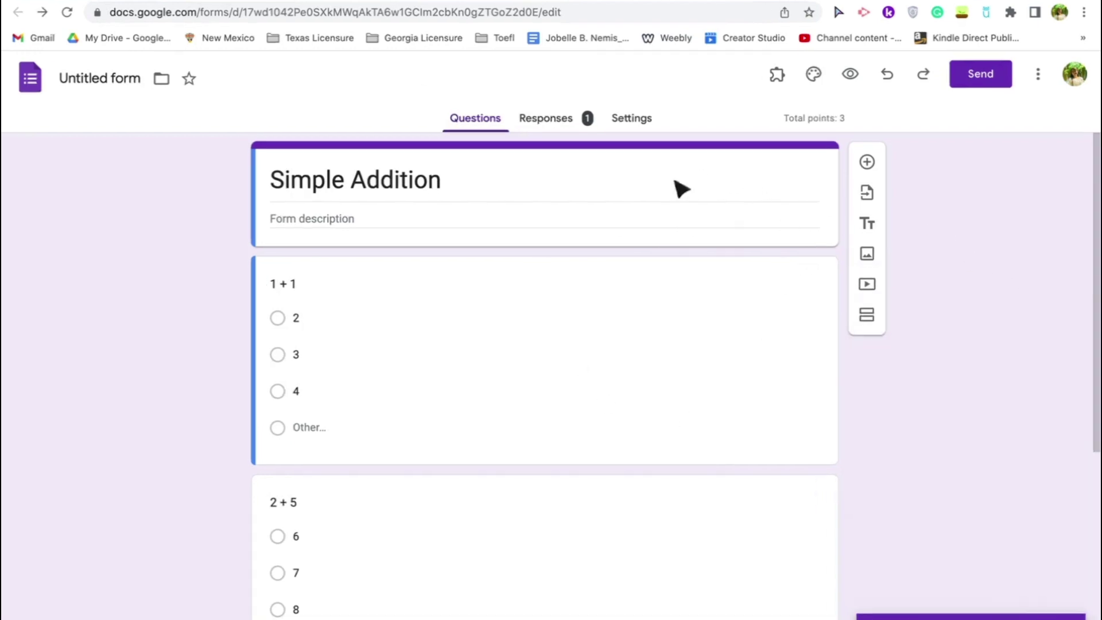
click(980, 74)
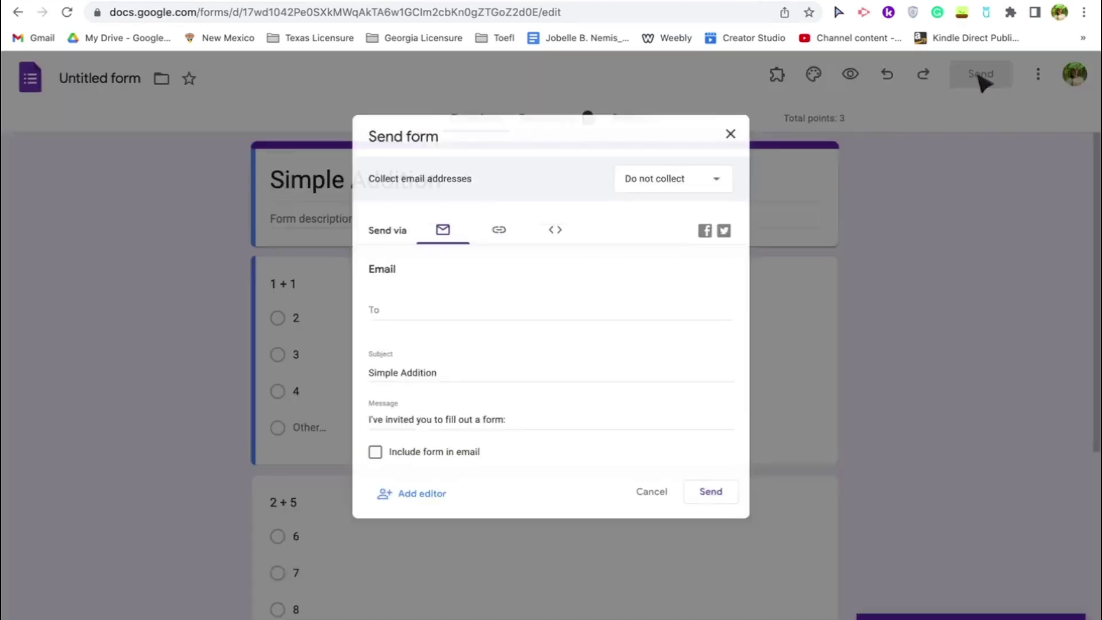
click(492, 219)
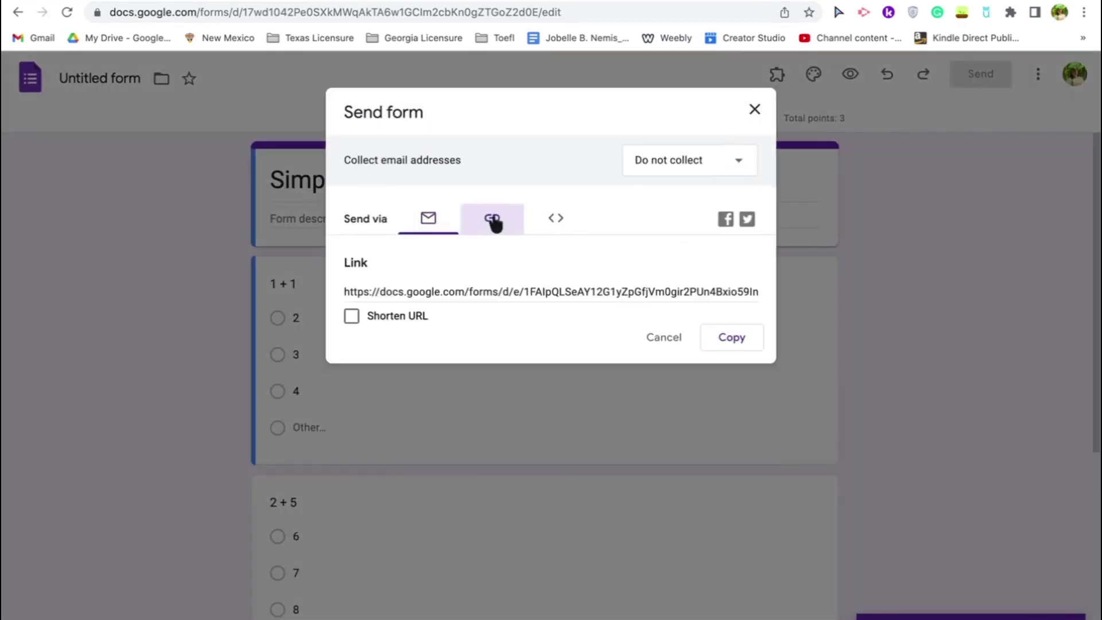
click(726, 343)
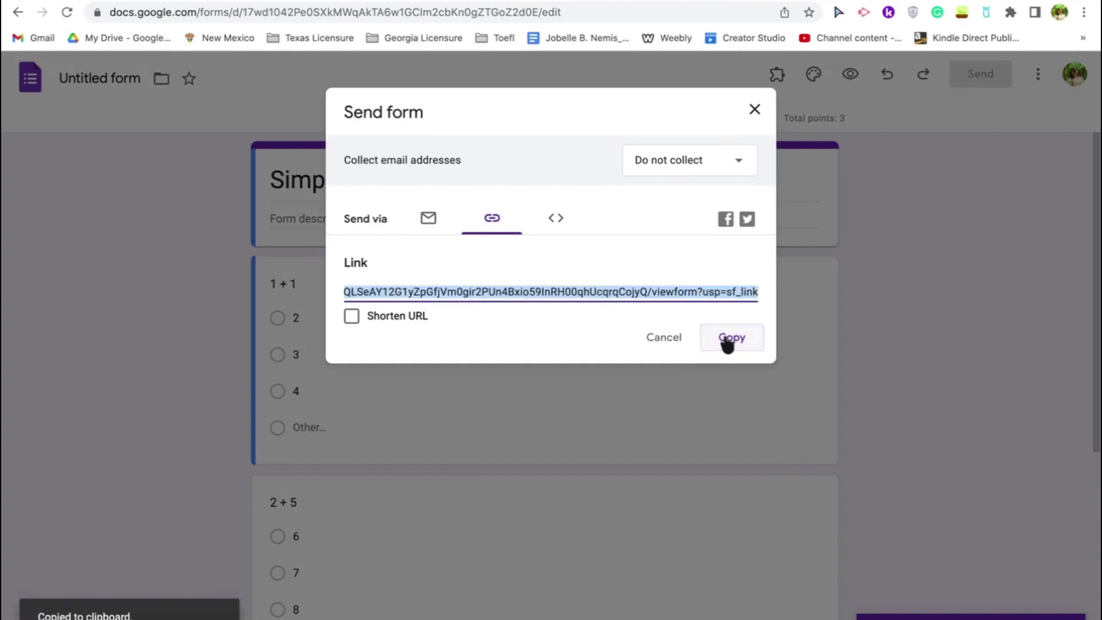
click(754, 110)
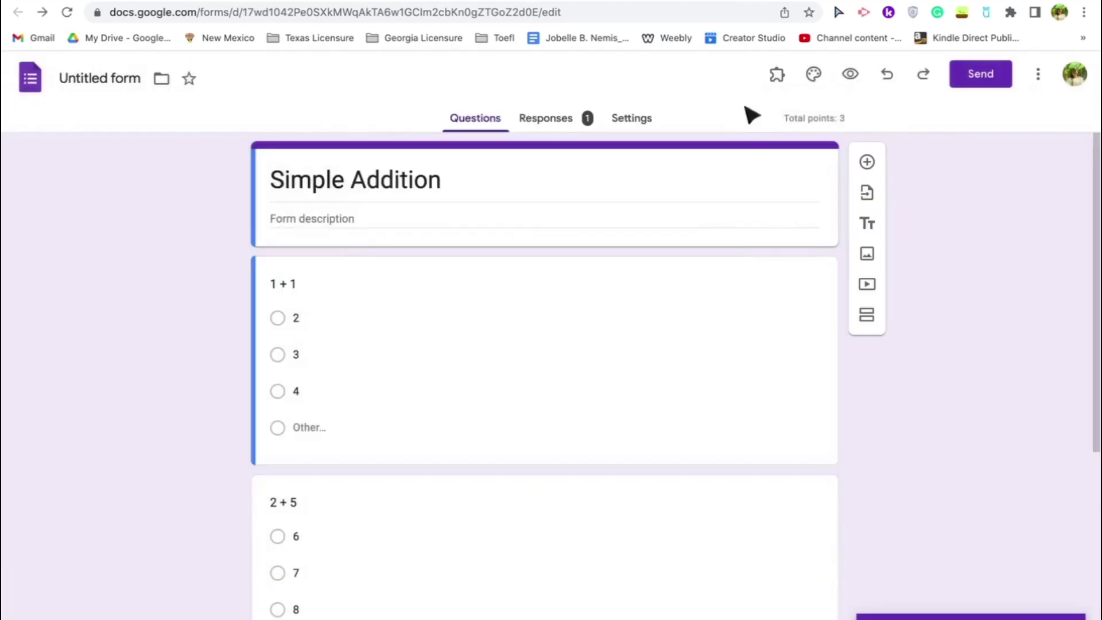
Step: Open the copied Simple Addition form link in a new tab as a respondent
key(ctrl+t)
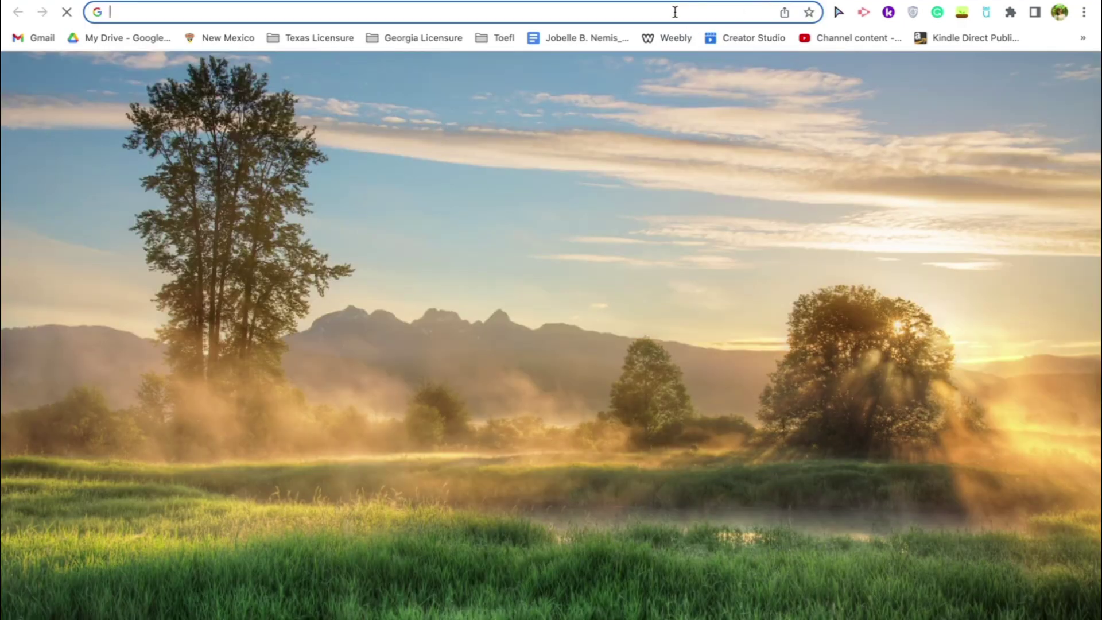
click(674, 13)
key(ctrl+v)
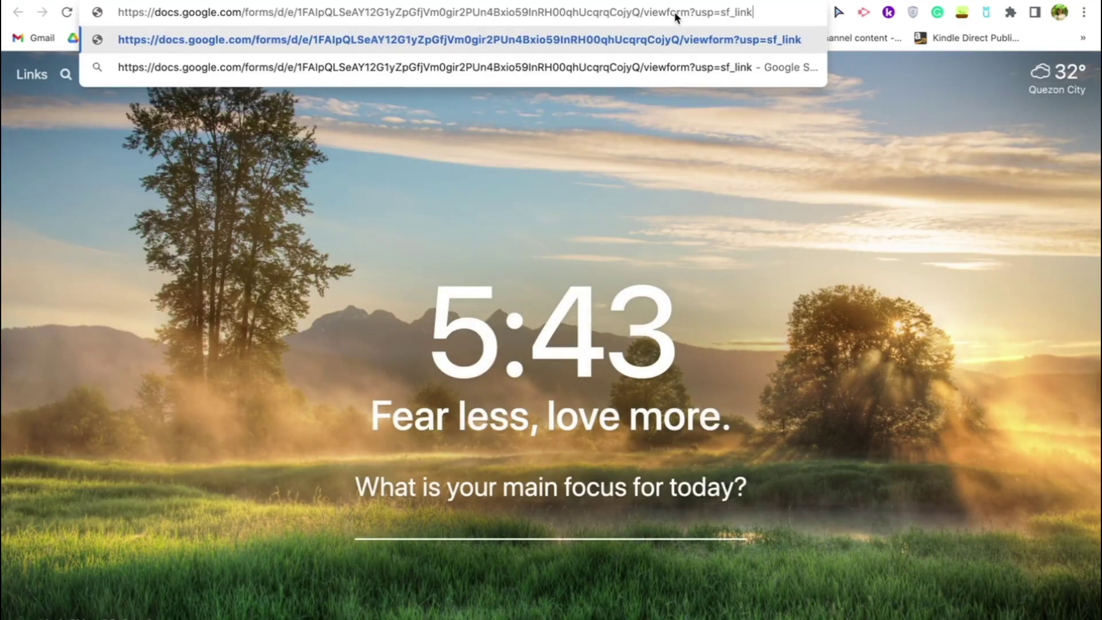
key(Return)
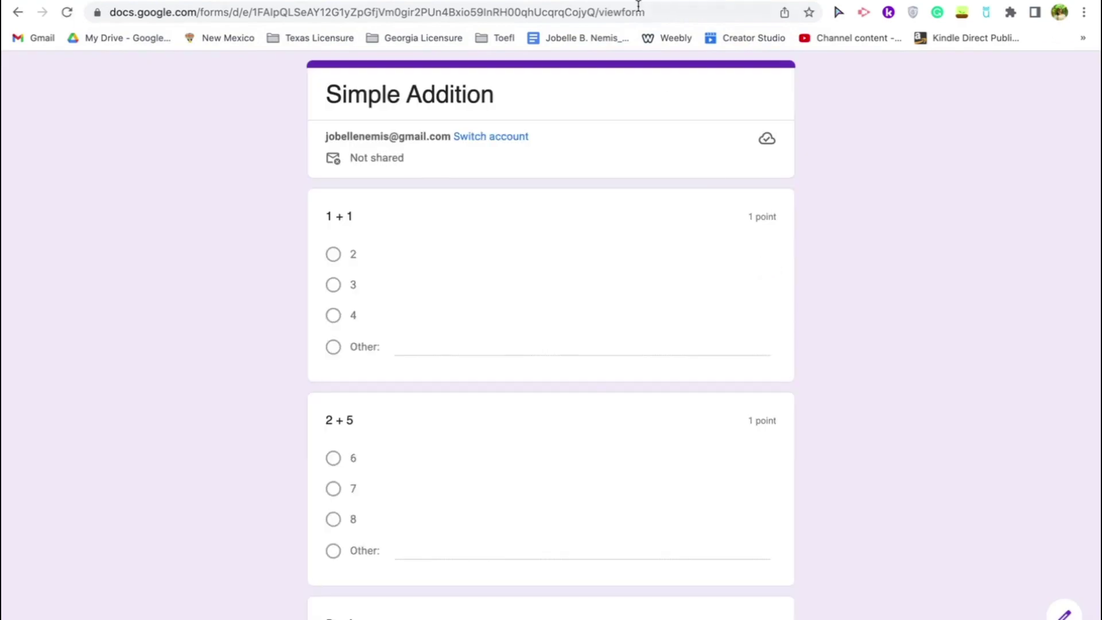
Step: Paste and load the AutoProctor start-test URL in another tab
key(ctrl+t)
key(ctrl+v)
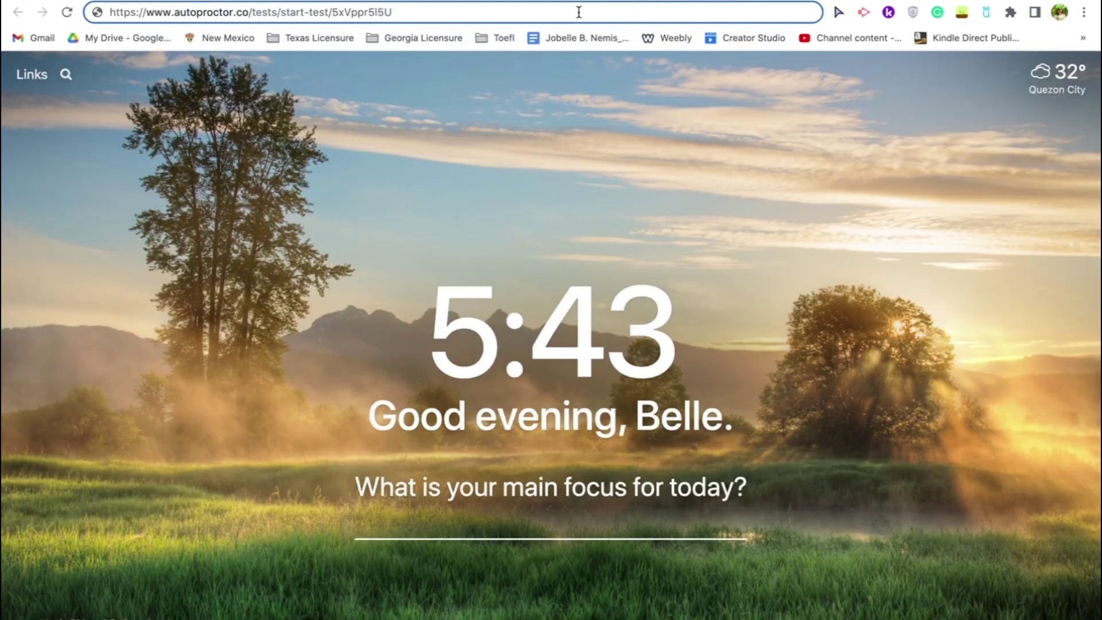
key(Return)
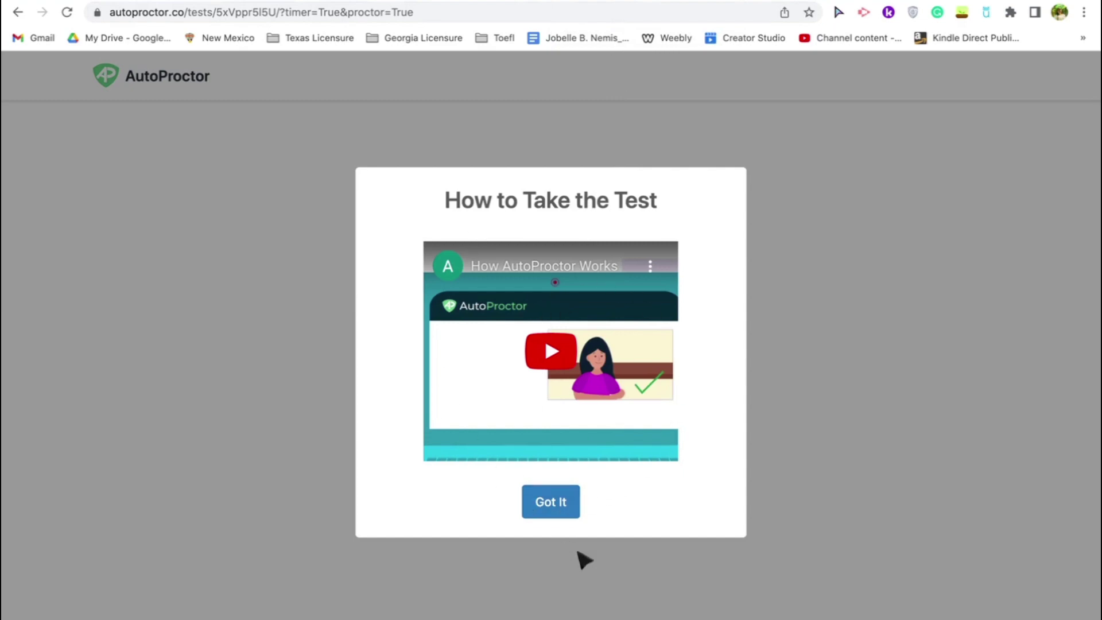
Step: Dismiss the test introduction and share the entire screen with AutoProctor to begin the quiz
click(560, 505)
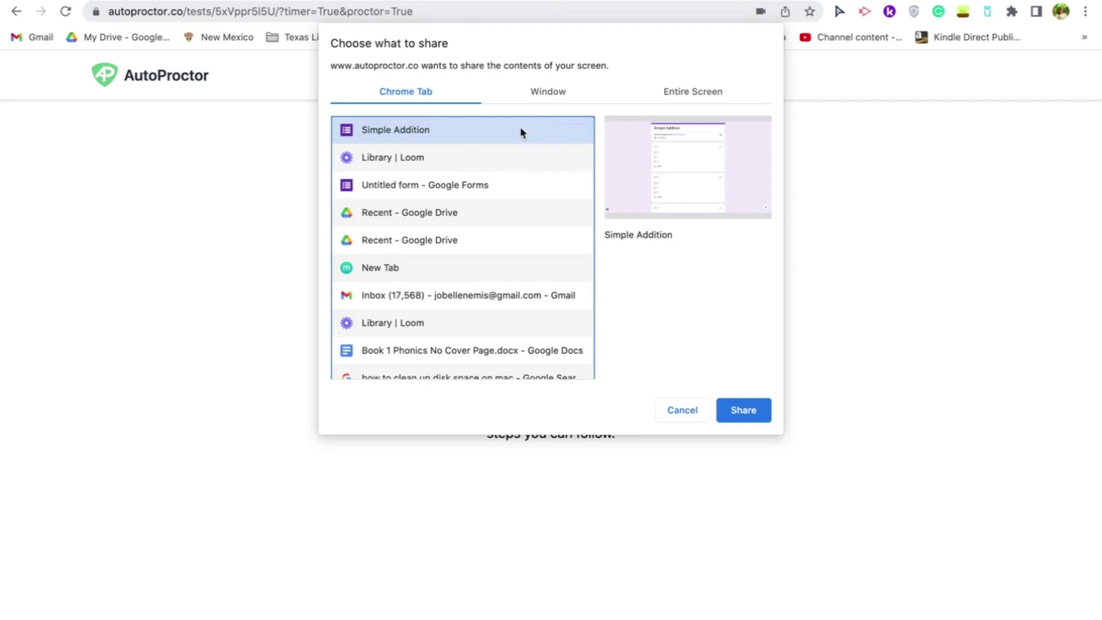
click(697, 93)
click(407, 95)
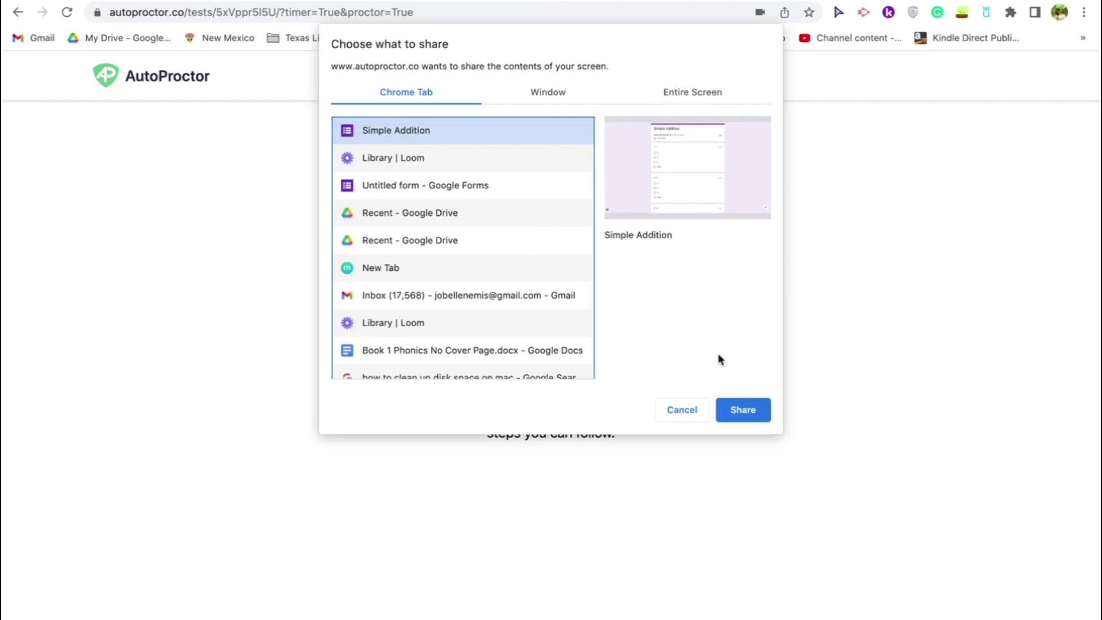
click(684, 93)
click(521, 177)
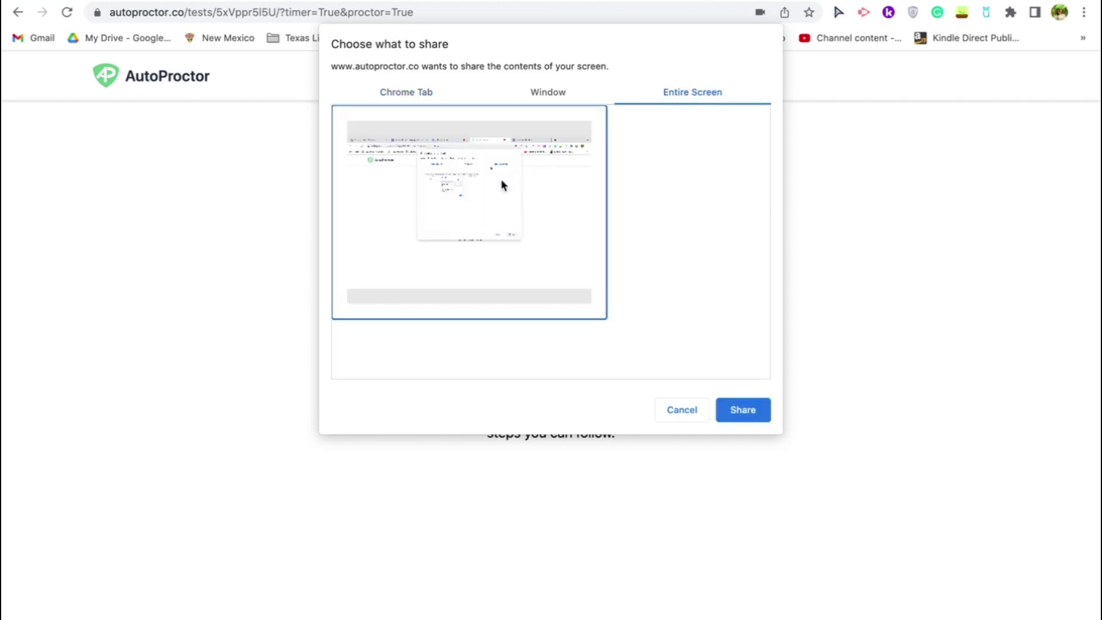
click(753, 415)
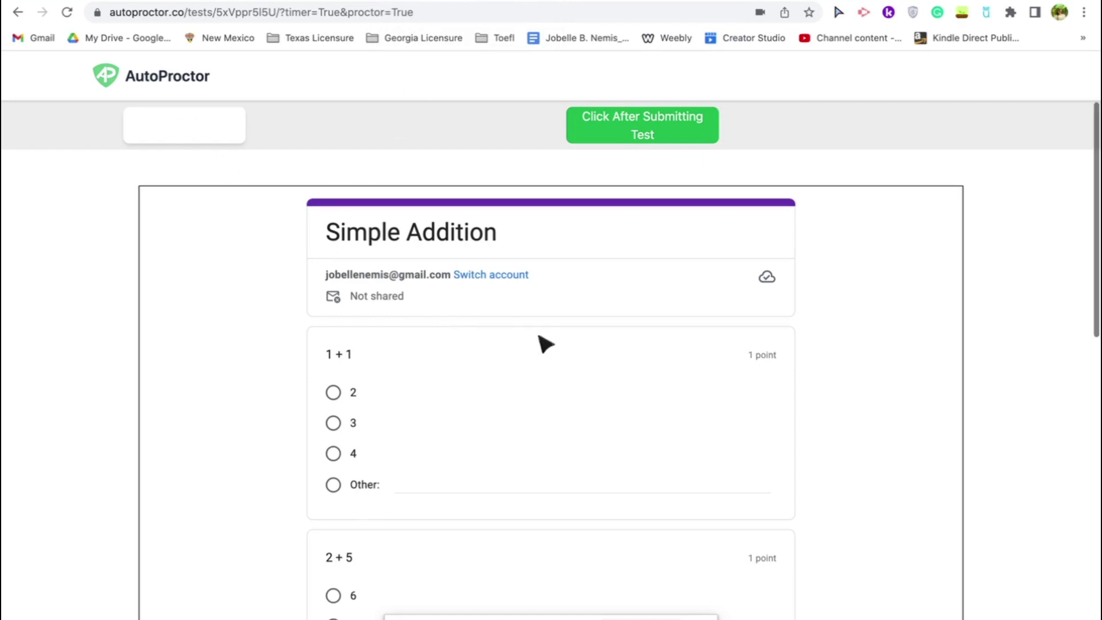
Step: Answer the three addition questions with 3, 7 and 6
scroll(543, 342, down, 3)
click(335, 289)
scroll(337, 288, down, 3)
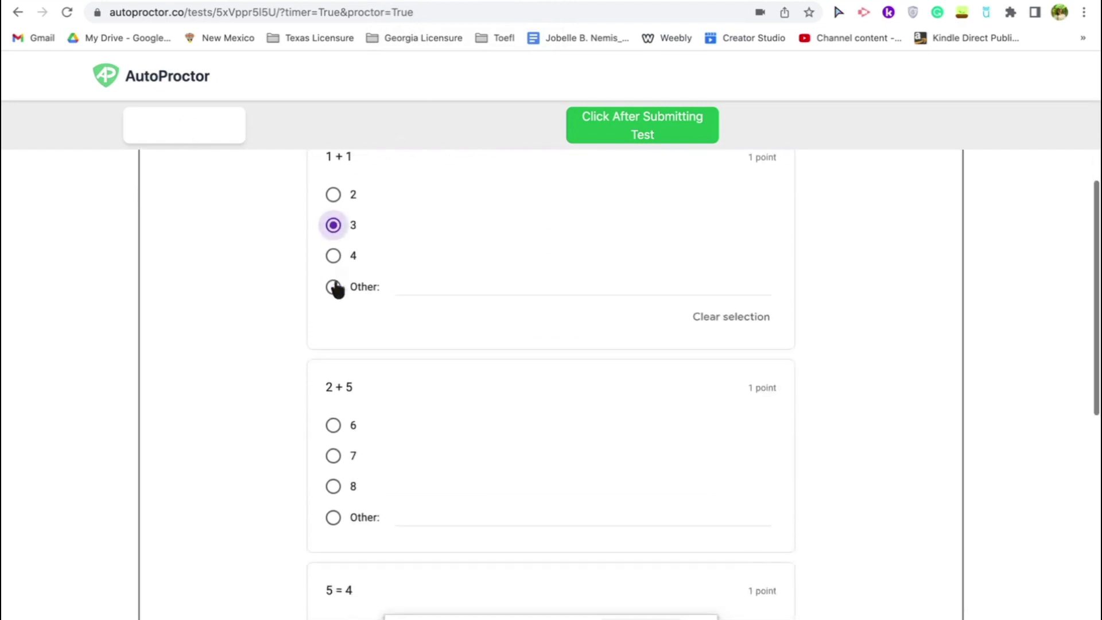
click(334, 358)
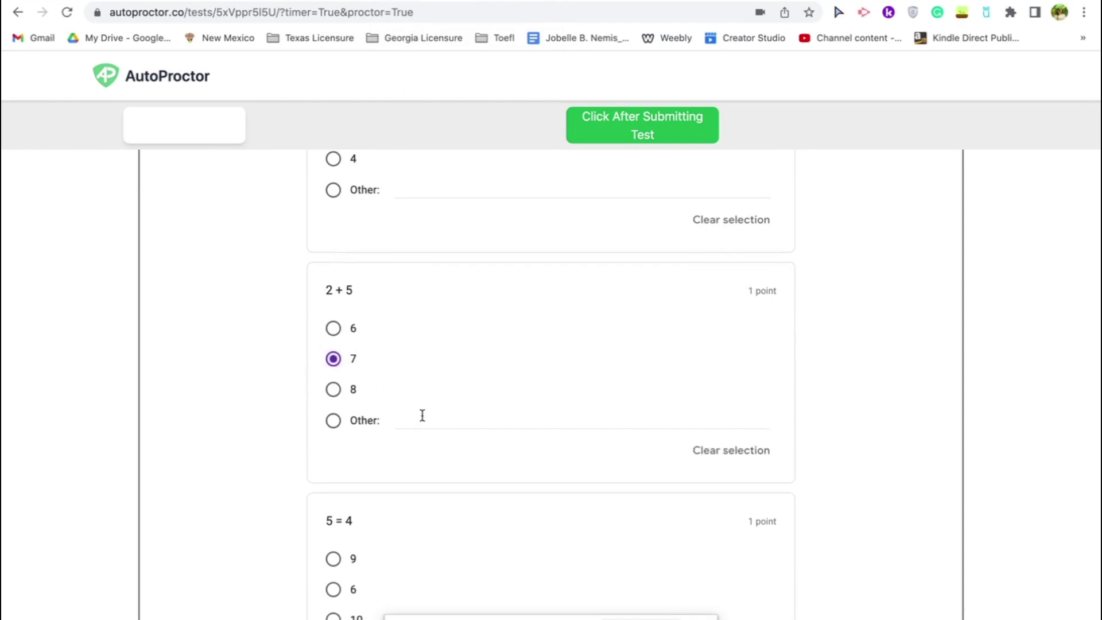
scroll(425, 417, down, 3)
scroll(428, 420, down, 2)
click(333, 382)
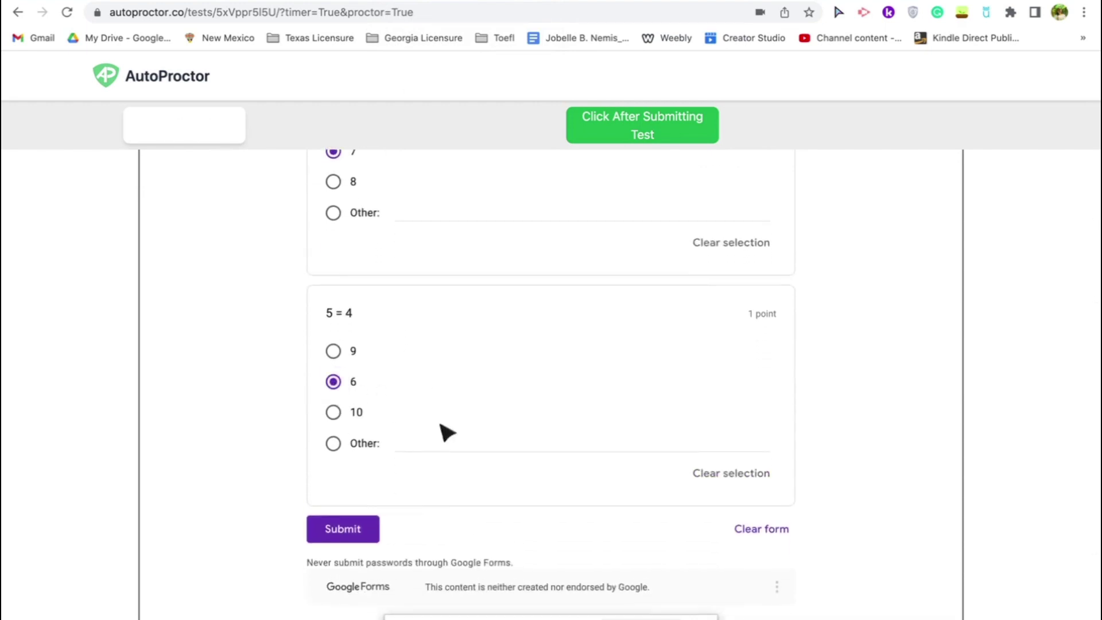
Step: Submit the quiz and confirm to AutoProctor that submitting is finished
click(343, 531)
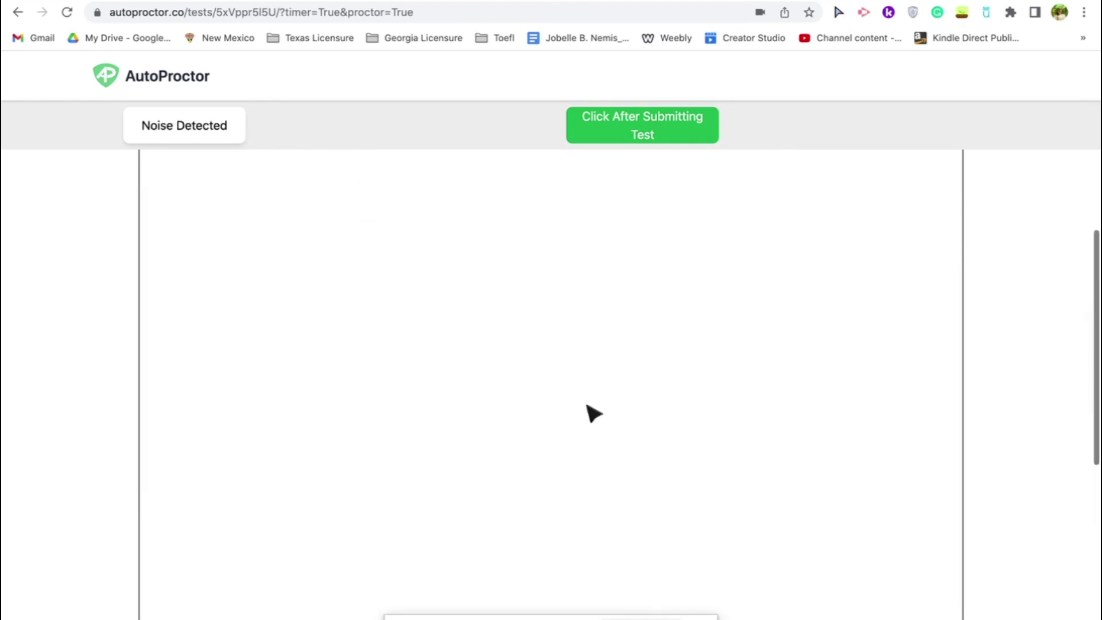
click(643, 132)
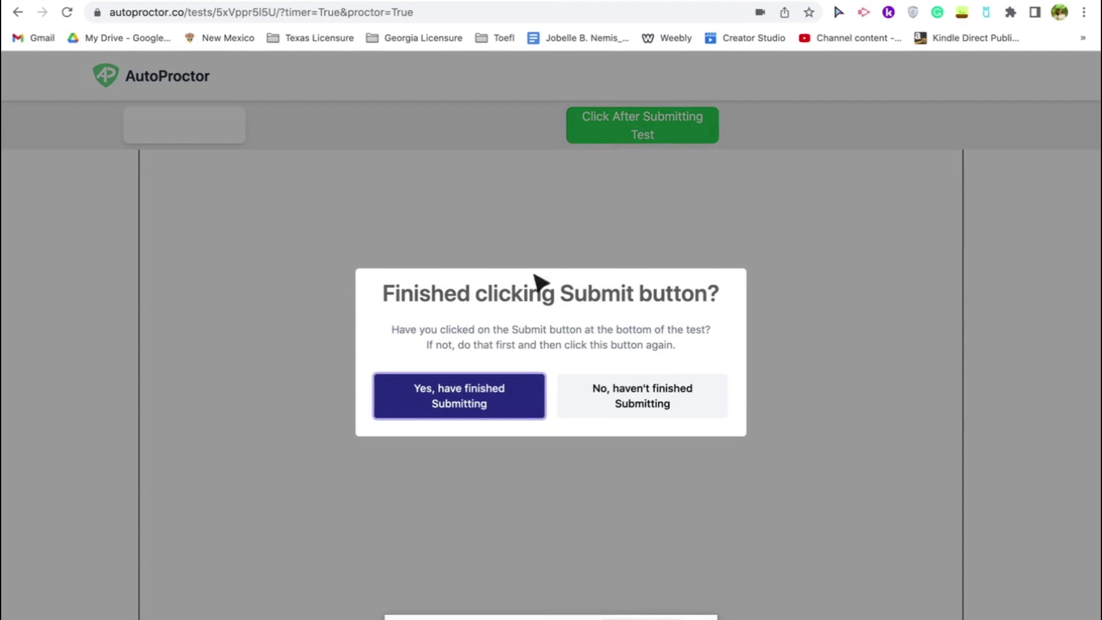
click(485, 402)
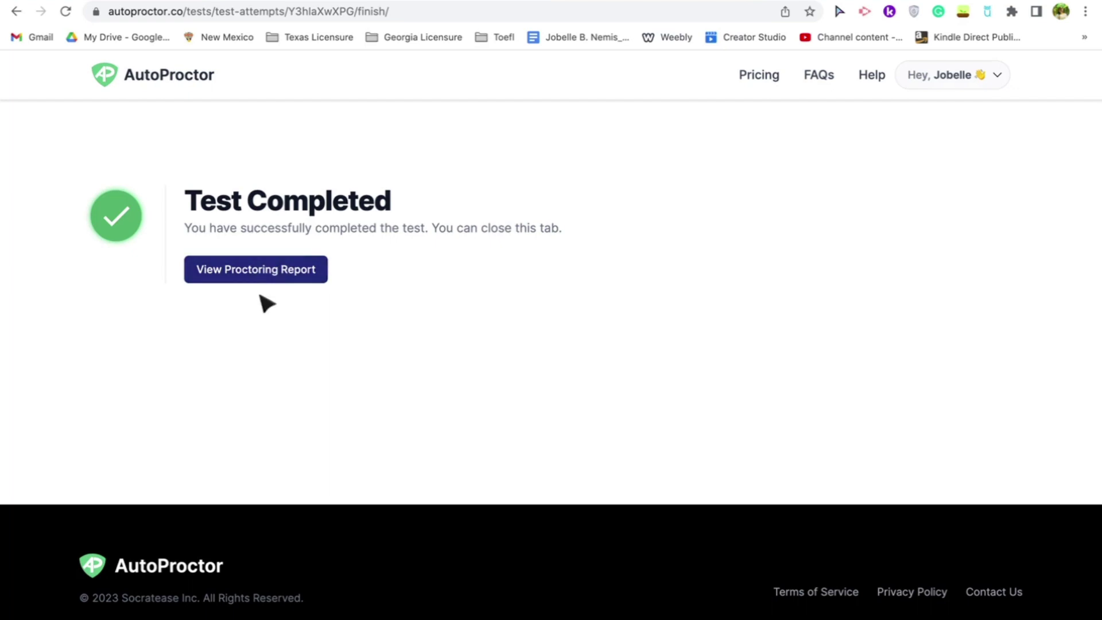
Step: Open the attempt's proctoring report and review its evidence: 75% trust score, 12 noise detections, 1 tab switch
click(263, 274)
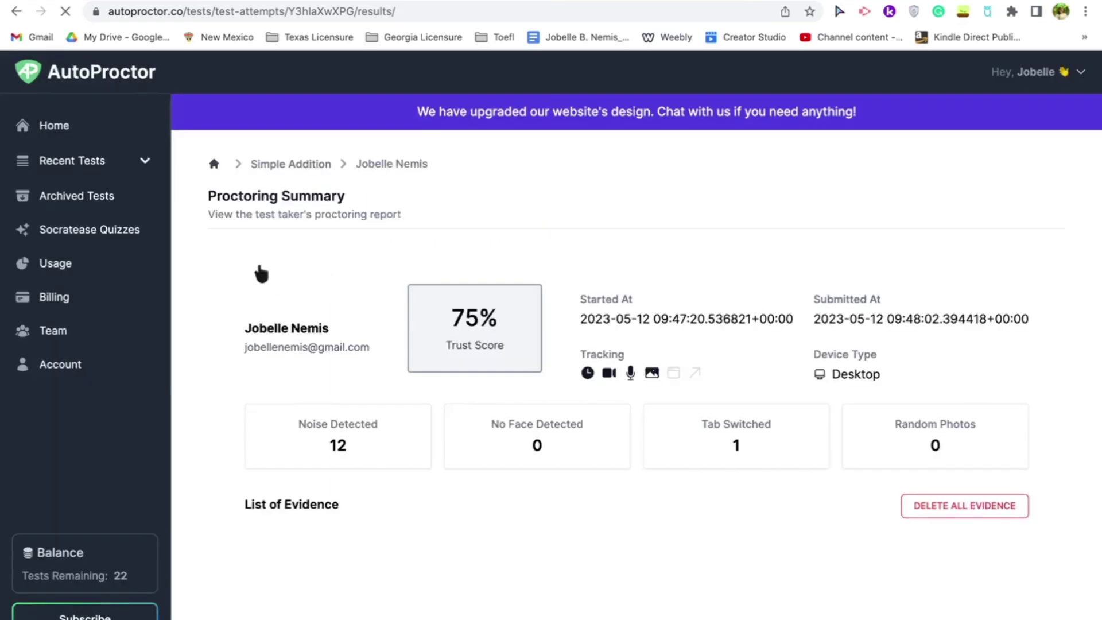
scroll(616, 550, down, 1)
scroll(616, 549, down, 1)
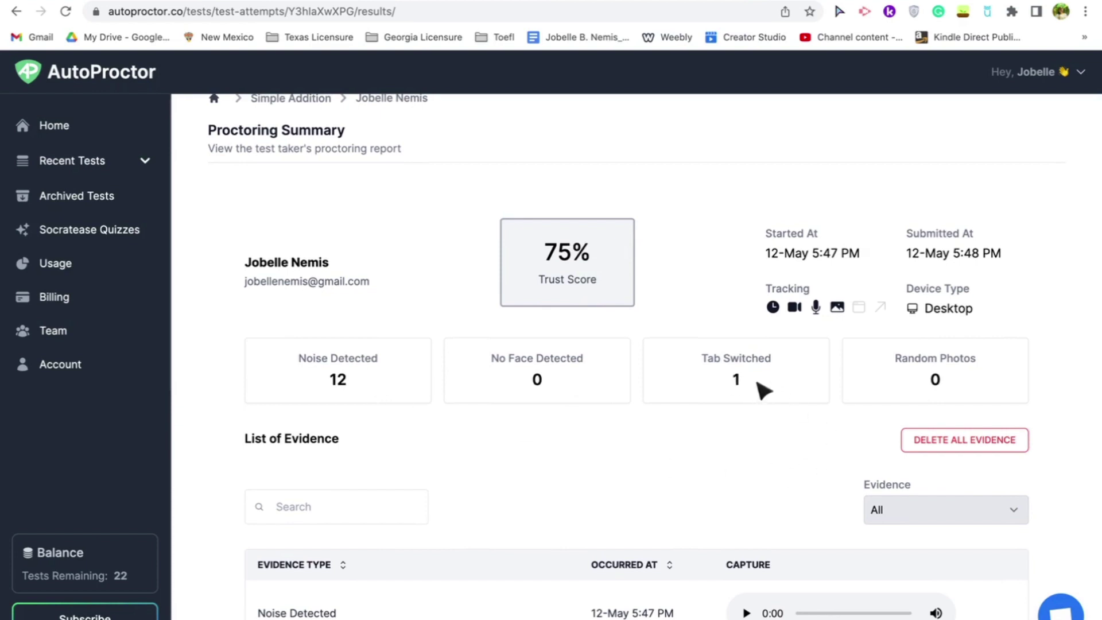
scroll(718, 447, down, 3)
scroll(718, 446, down, 3)
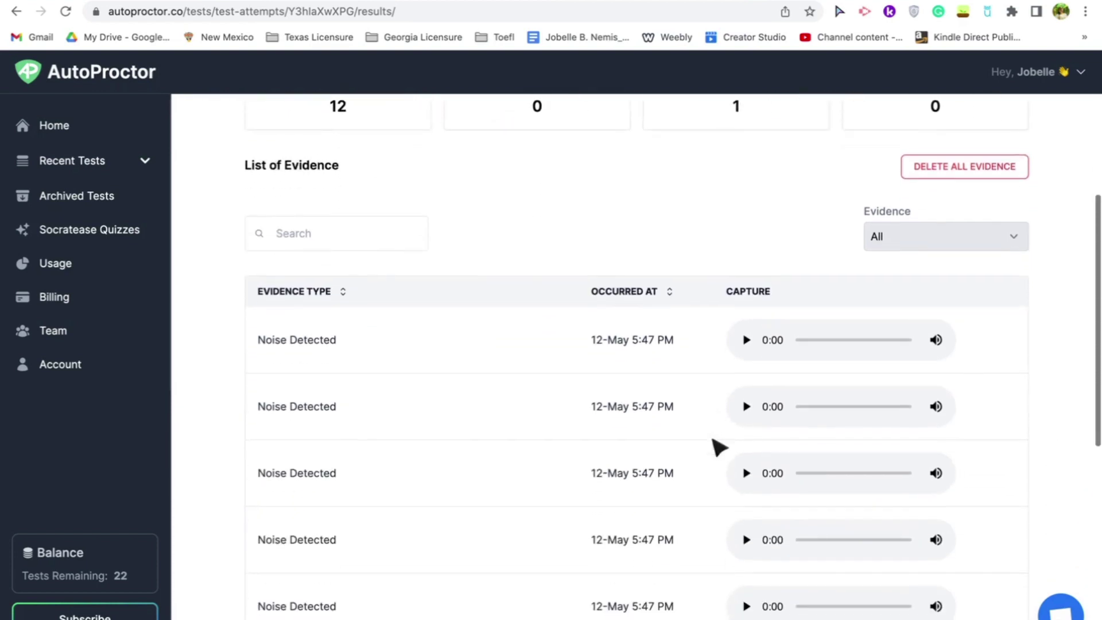
scroll(711, 422, down, 2)
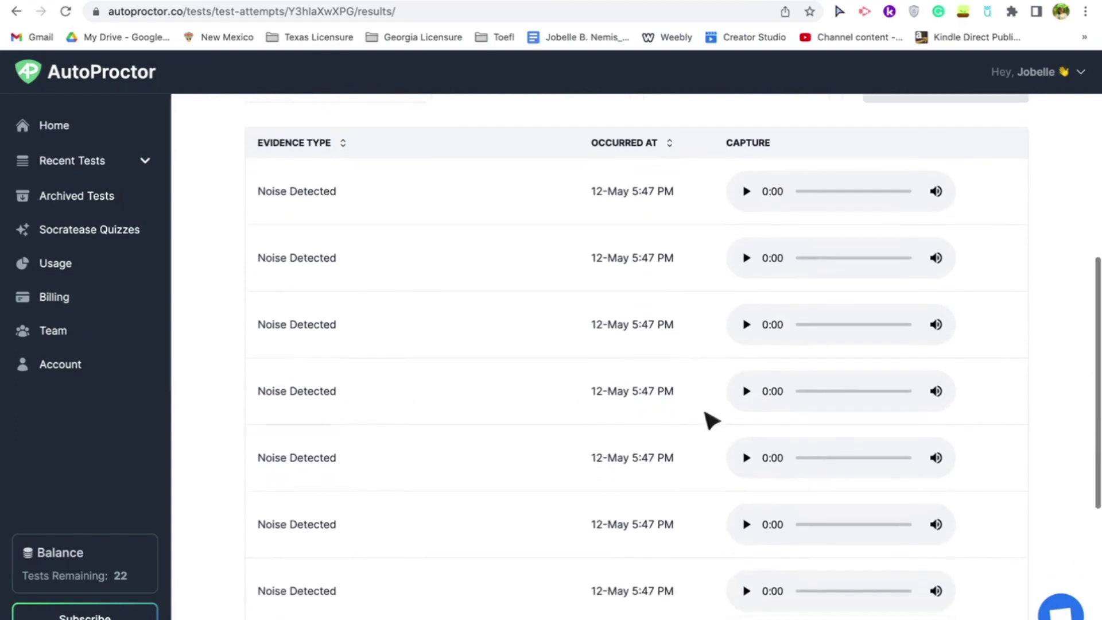
scroll(711, 422, up, 10)
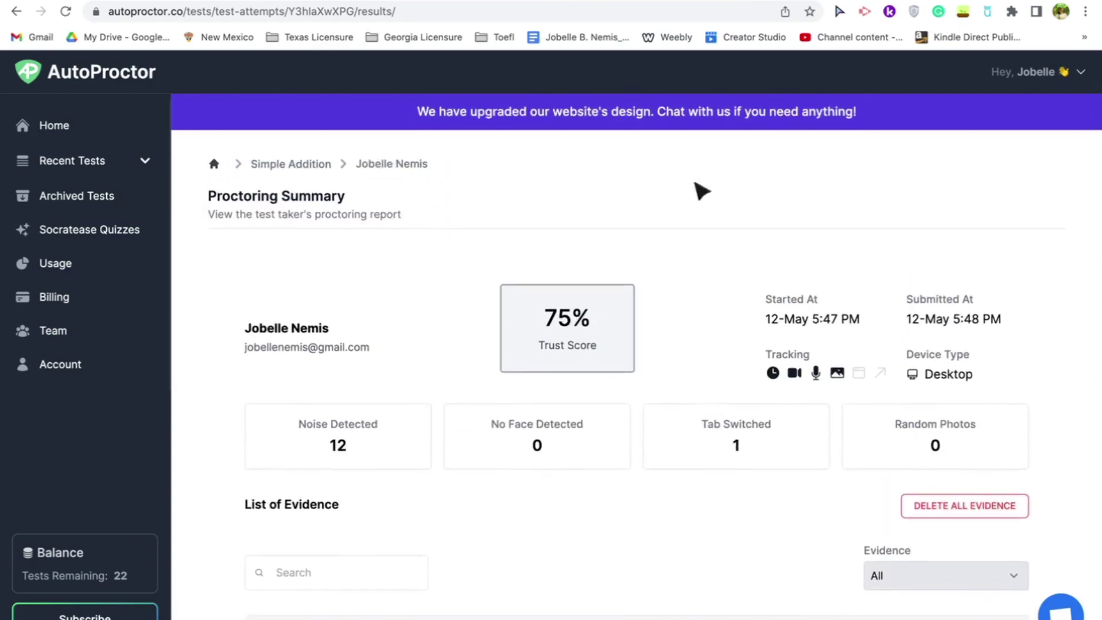
Step: Return to the Simple Addition form, close the AutoProctor panel and view the Responses summary
key(ctrl+Tab)
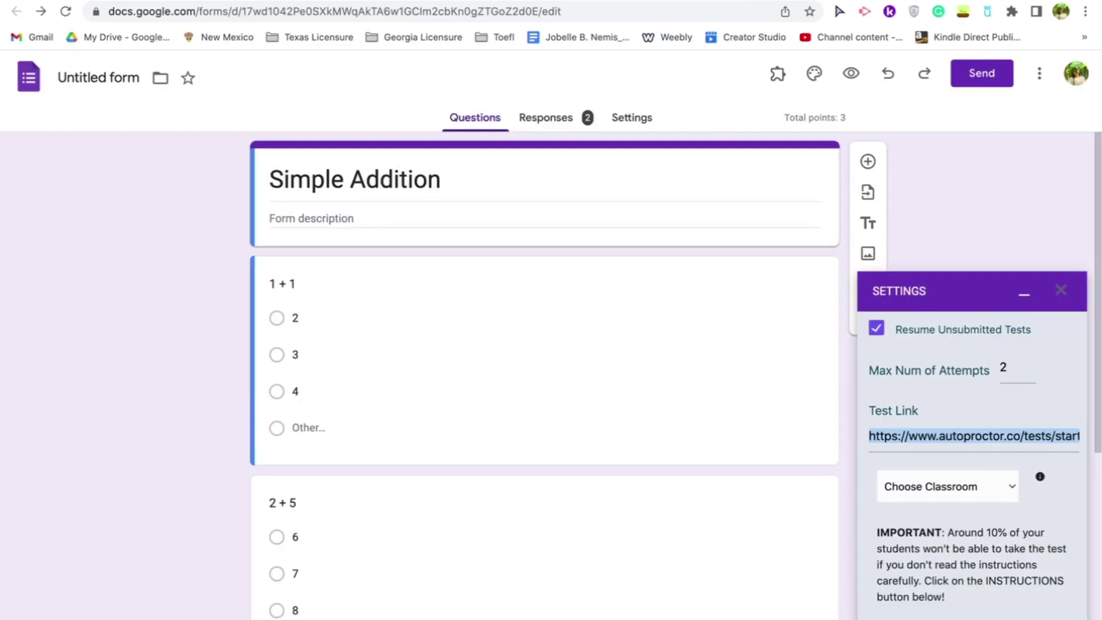
click(1059, 294)
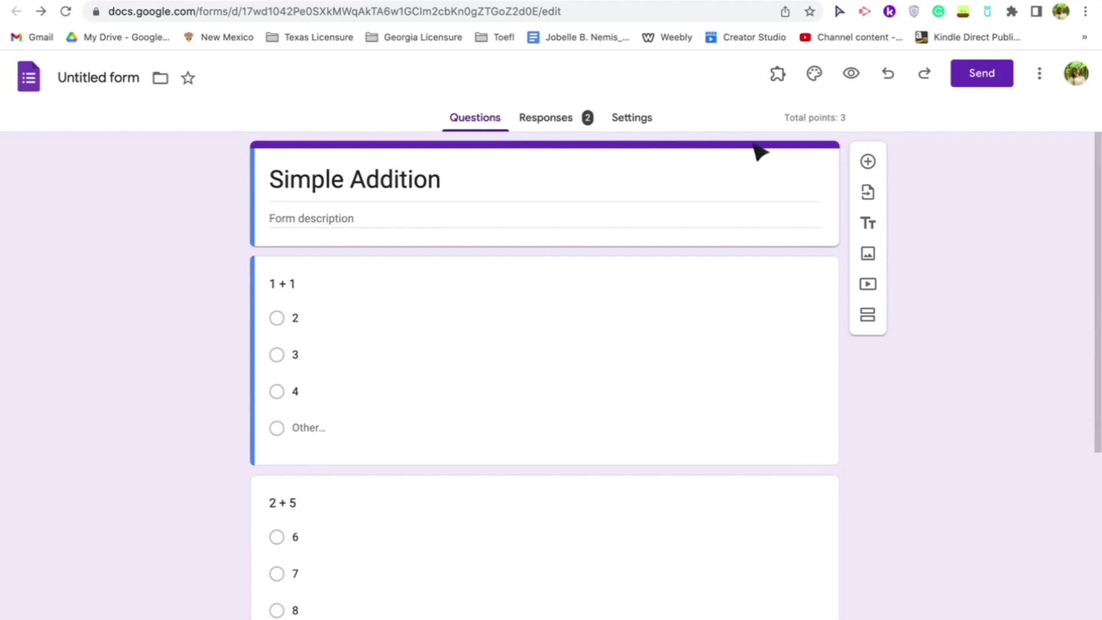
click(553, 121)
scroll(597, 418, down, 4)
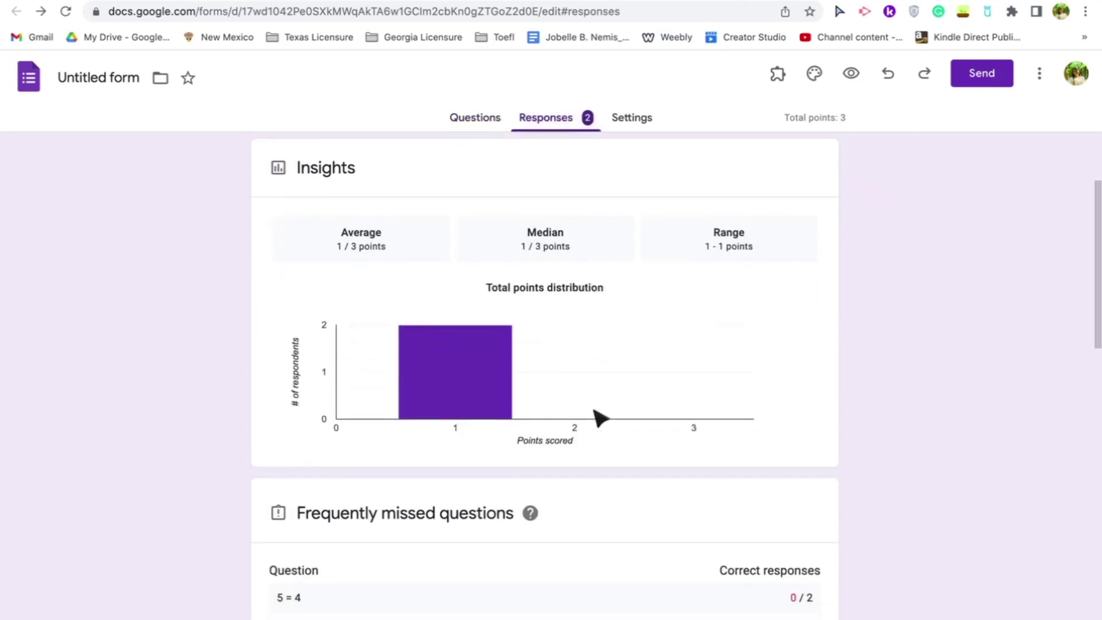
scroll(598, 419, up, 4)
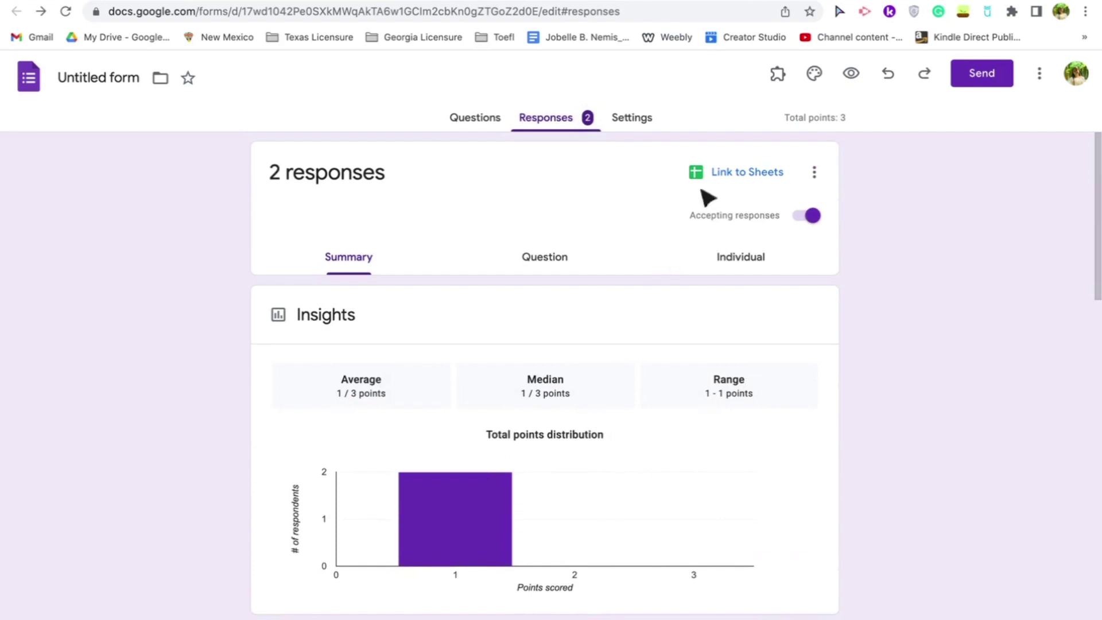
Step: Open AutoProctor's All Results page from the Timer + Proctor add-on, showing two submitted attempts
click(778, 76)
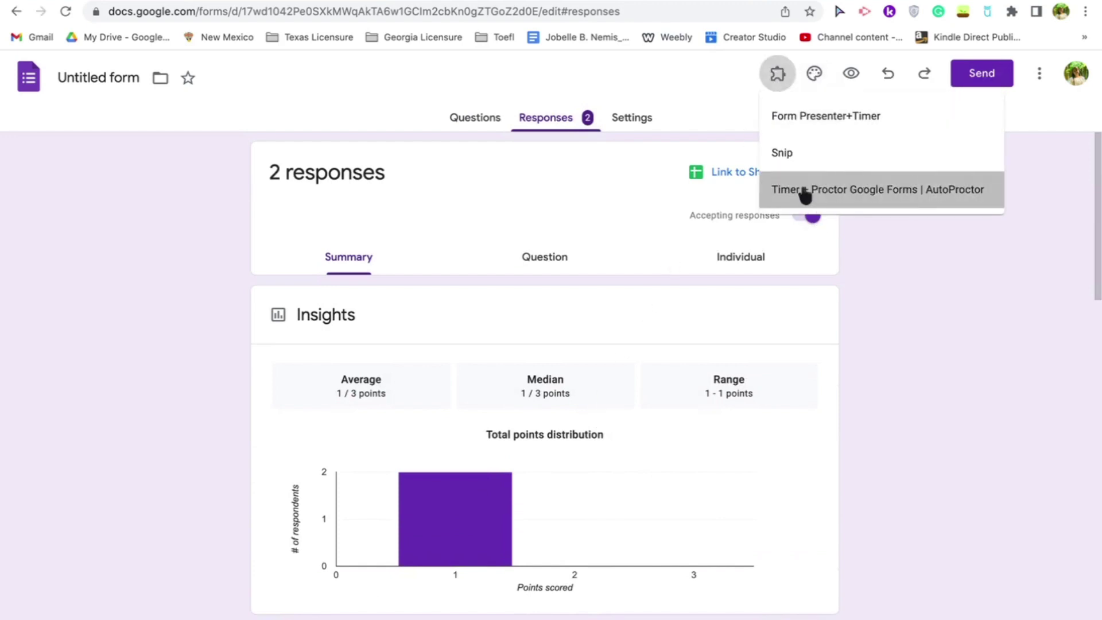
click(804, 191)
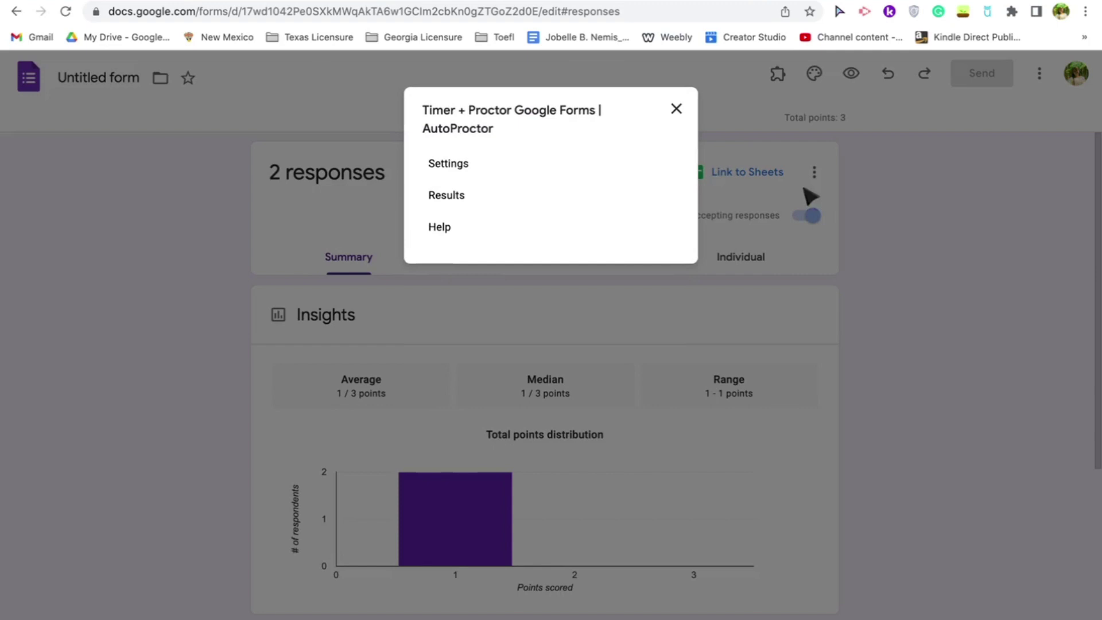
click(450, 195)
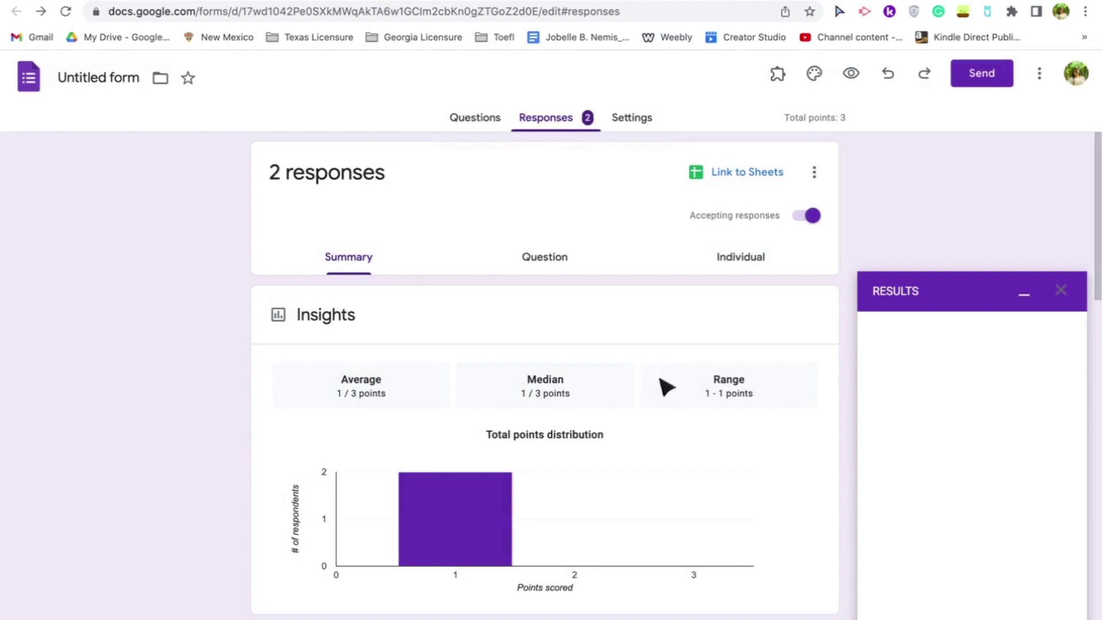
scroll(679, 453, down, 2)
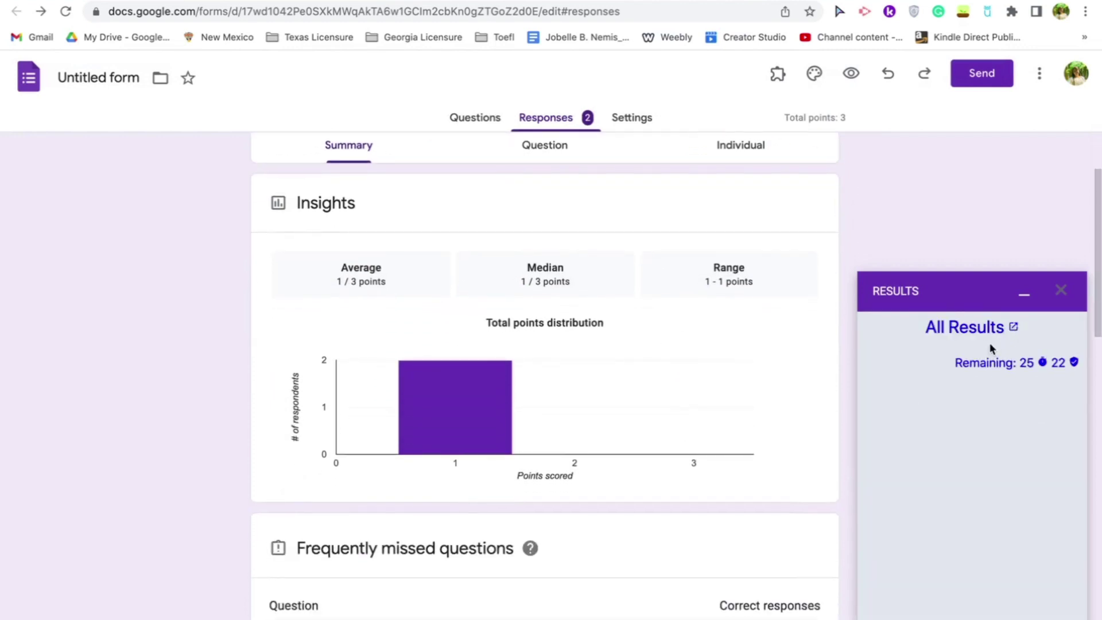
click(976, 328)
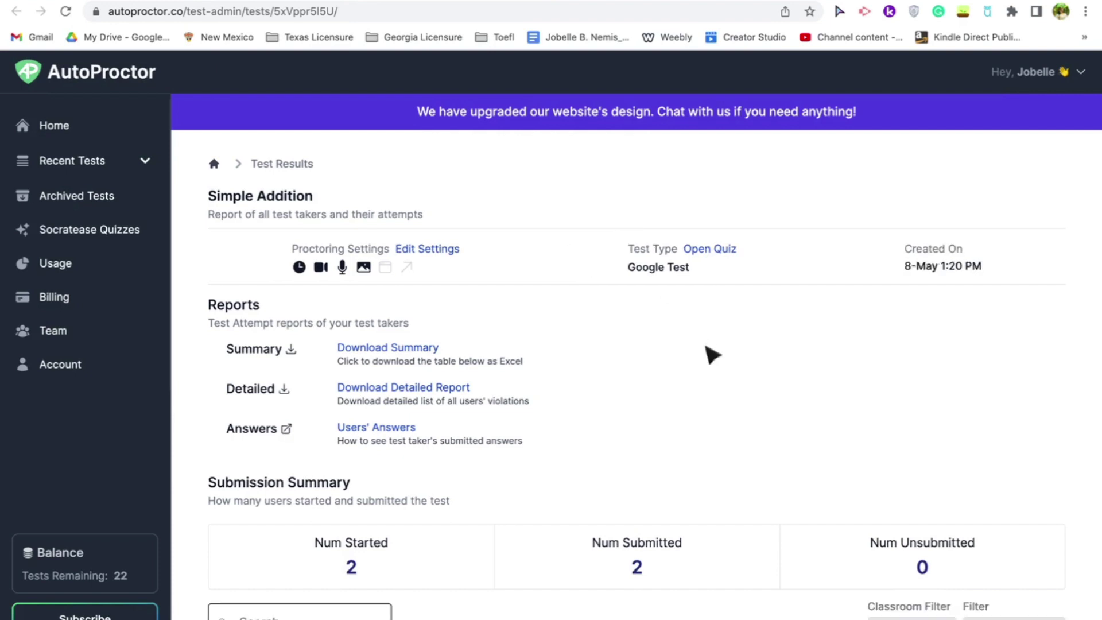
scroll(710, 353, down, 4)
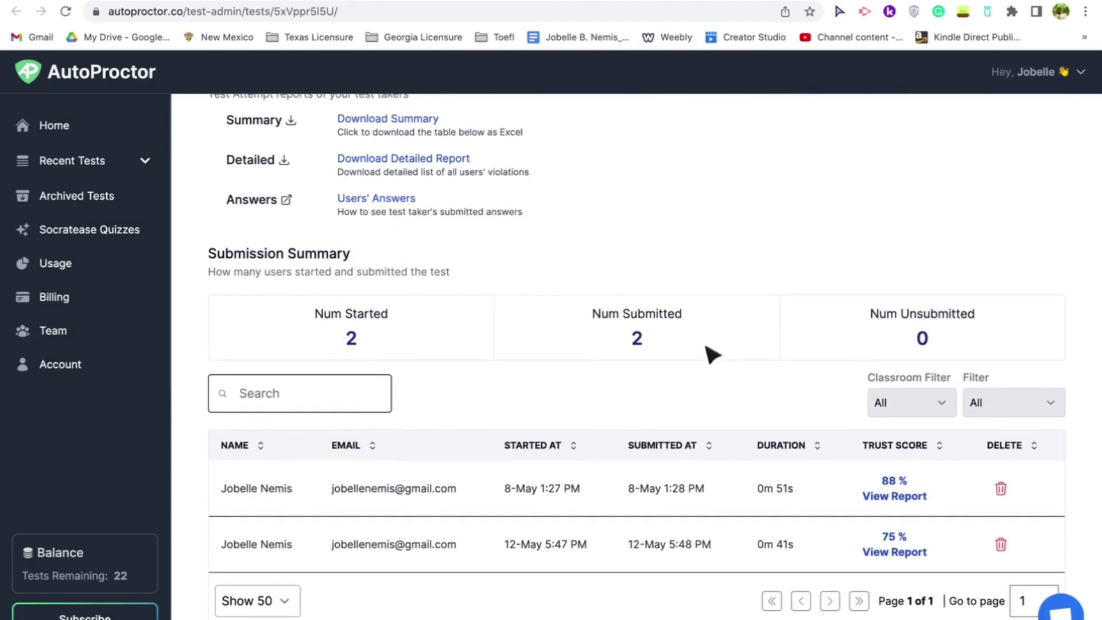